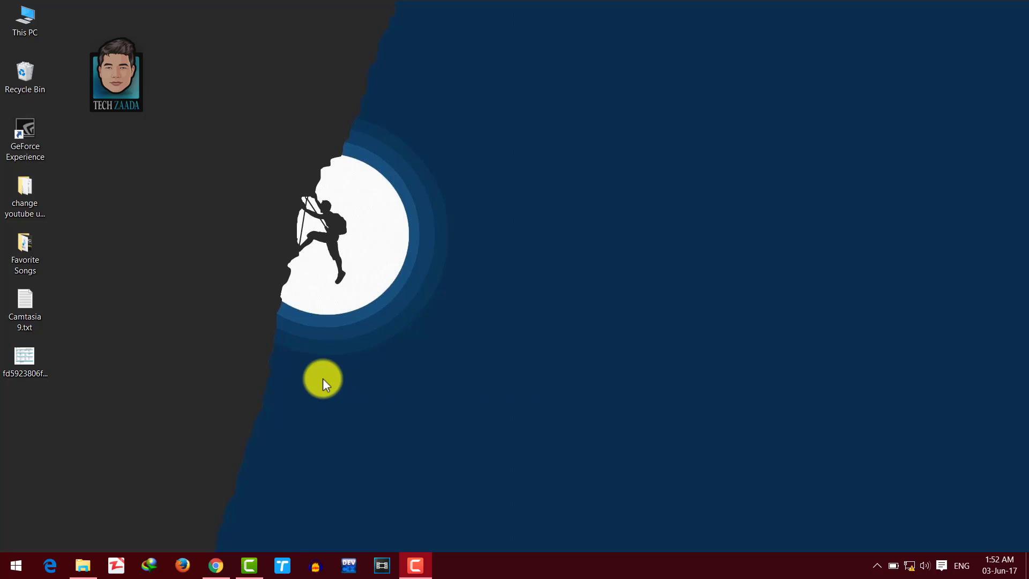
Bring up Chrome and show the '[Wondershare] Flash Drive' data recovery tab.
click(215, 565)
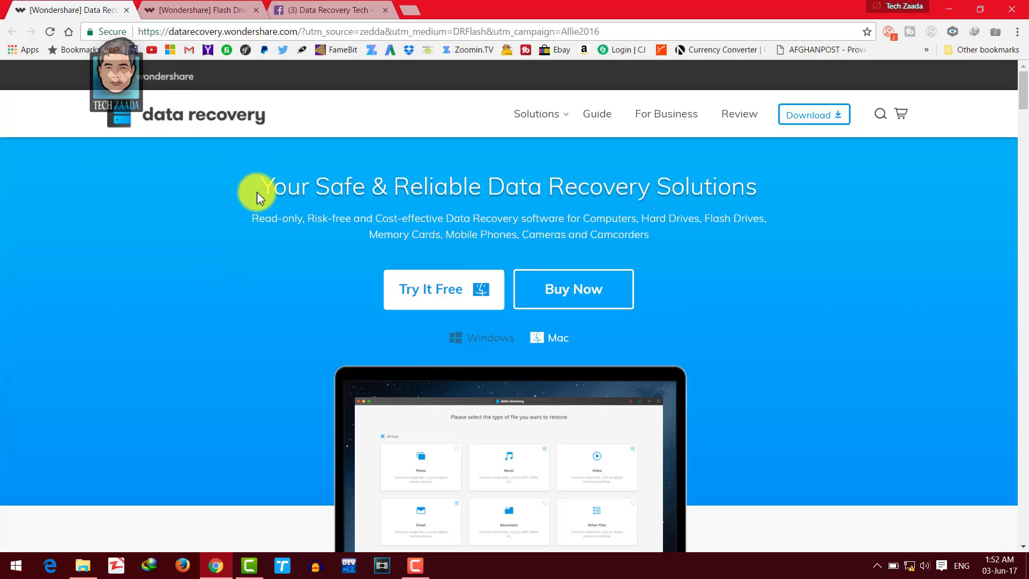
drag(257, 191, 801, 197)
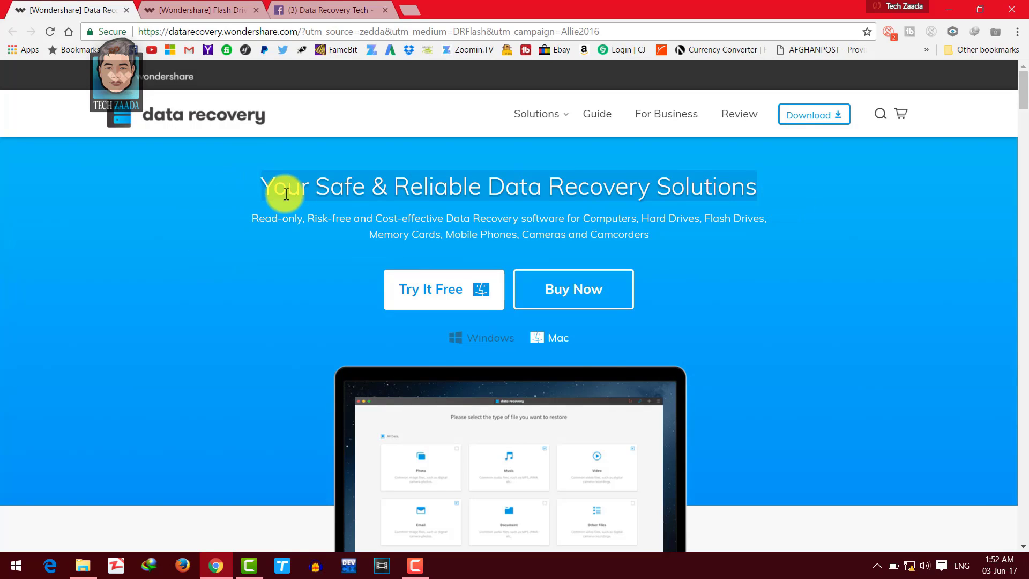
click(333, 187)
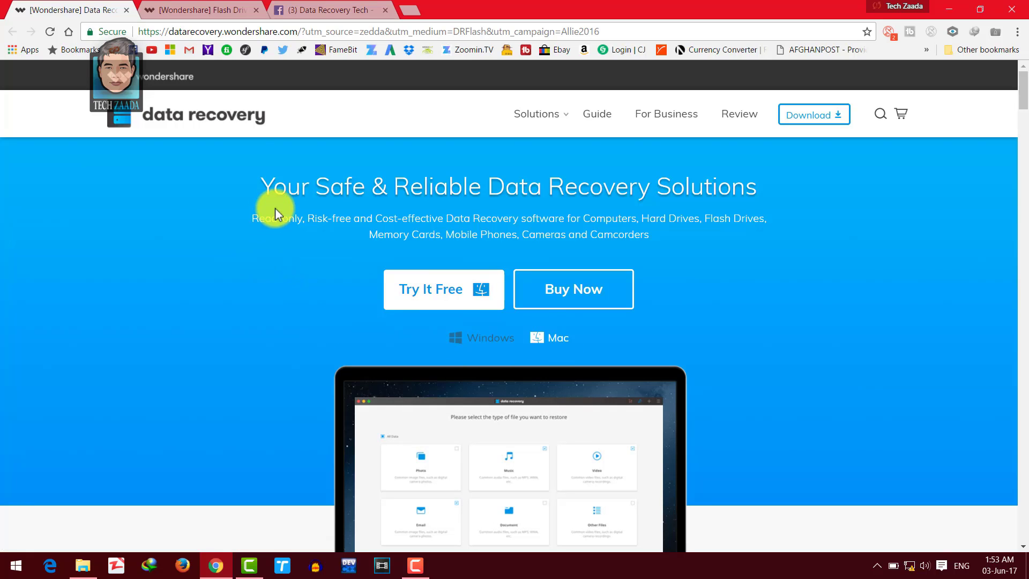
click(207, 7)
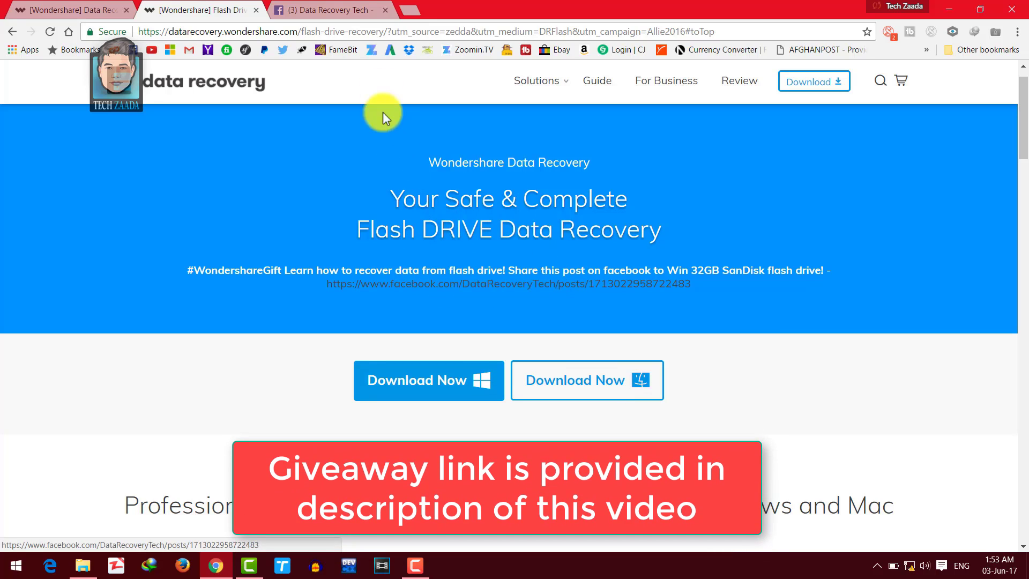
click(318, 12)
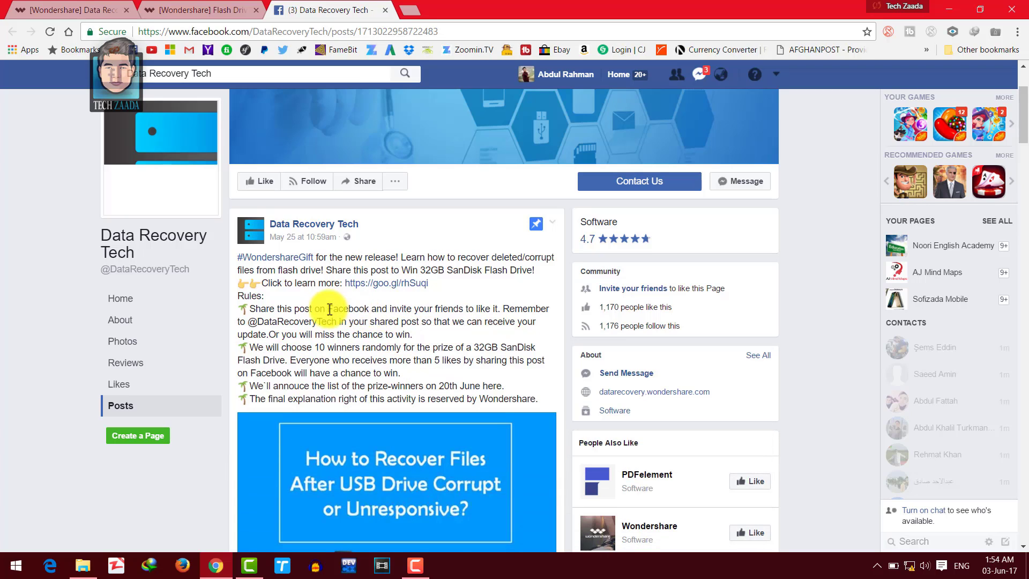
click(201, 8)
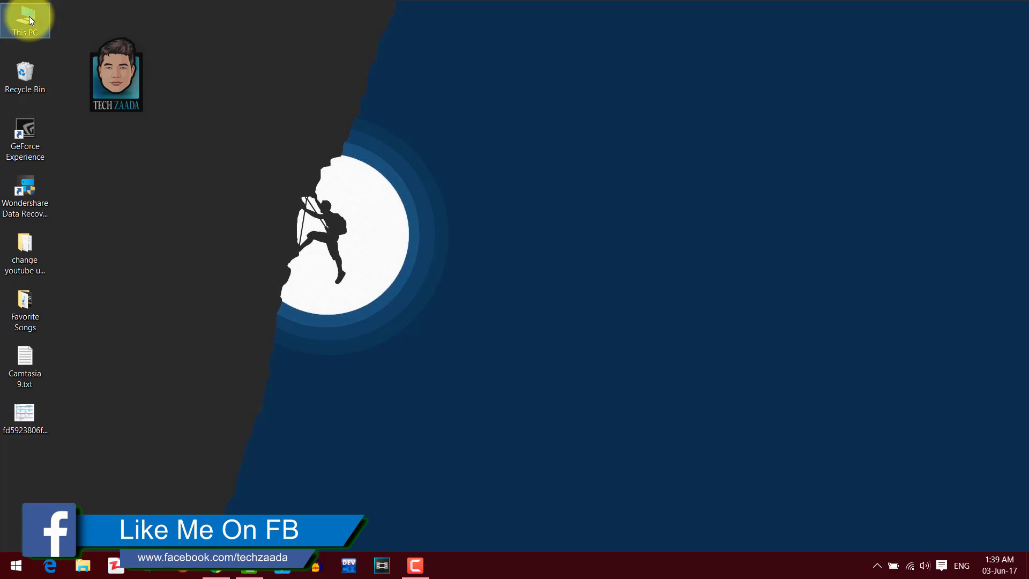
Open USB Drive (G:) and look over its nick_wilde wallpaper, David Guetta mp3, Stressed Out video and imo.apk.
double_click(27, 21)
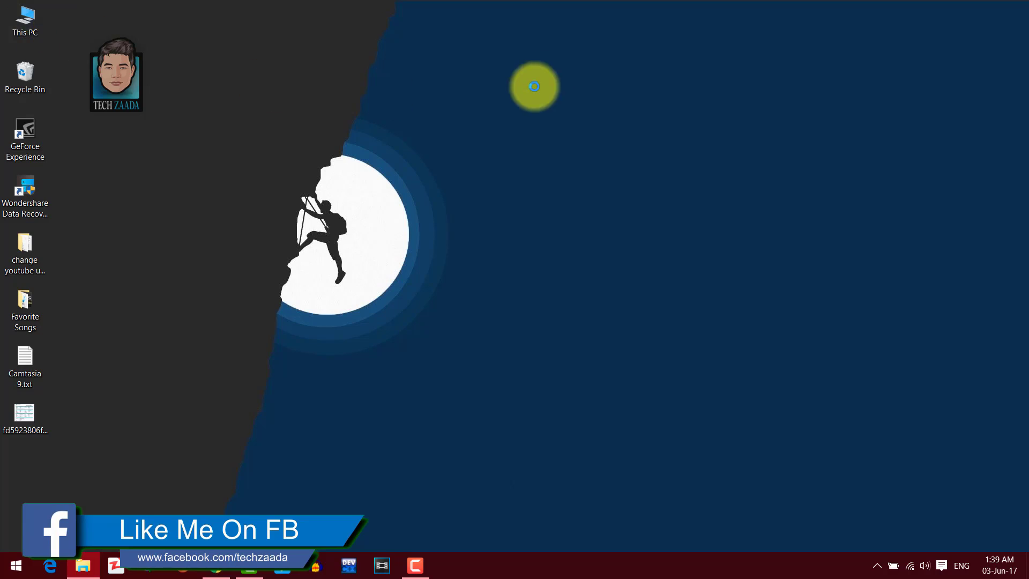
click(874, 253)
double_click(874, 252)
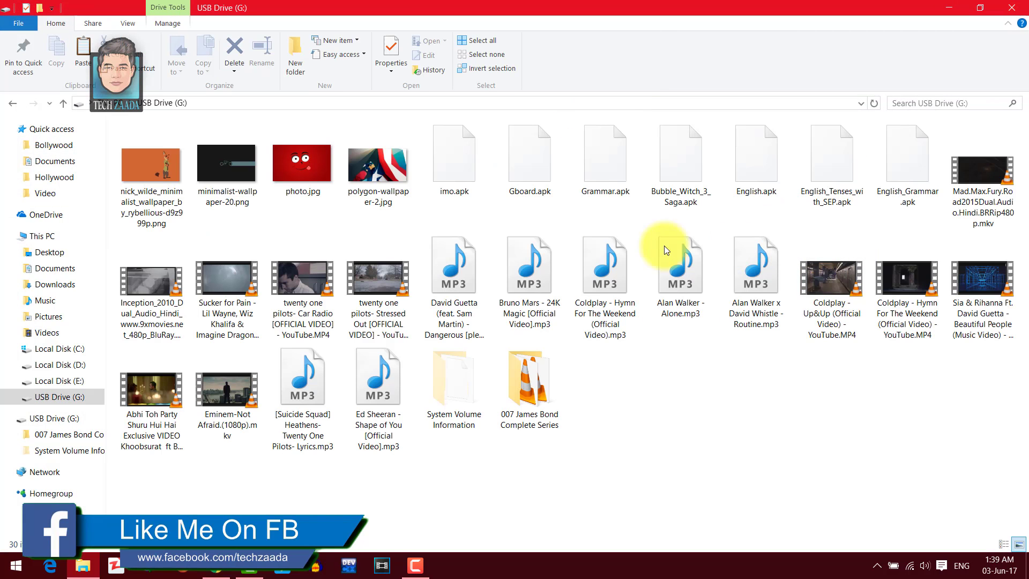
click(147, 218)
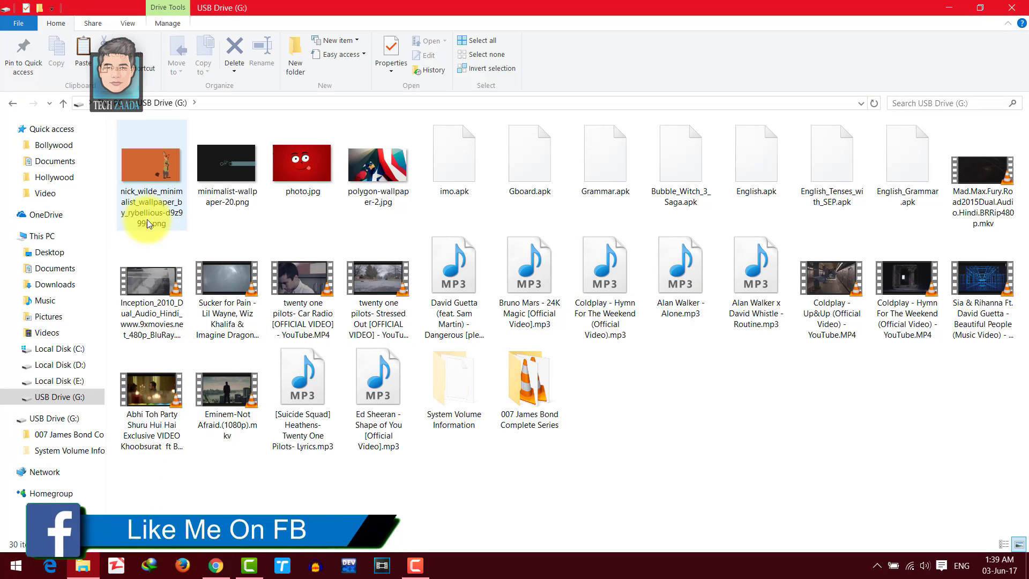
click(459, 272)
click(380, 292)
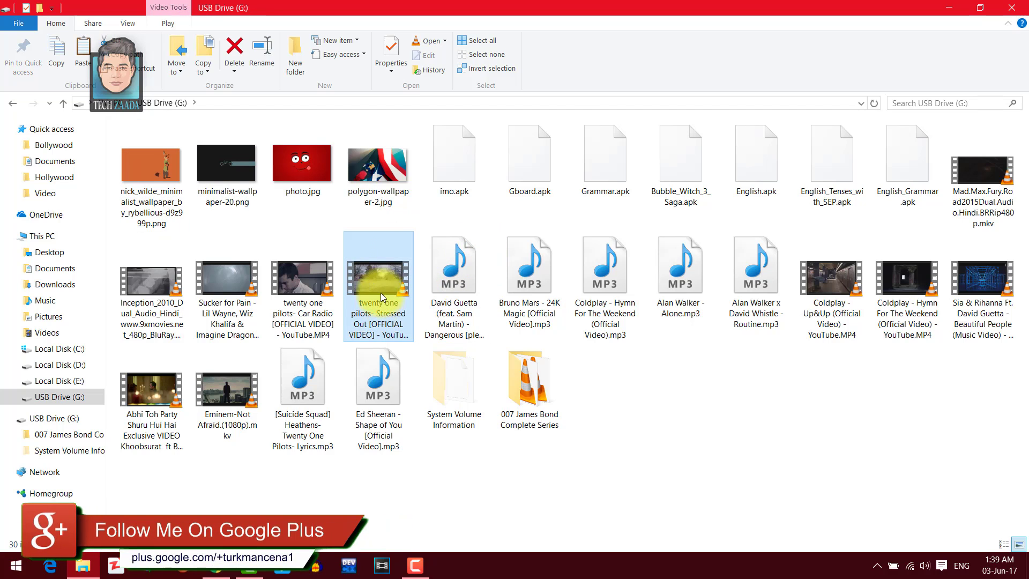
click(457, 169)
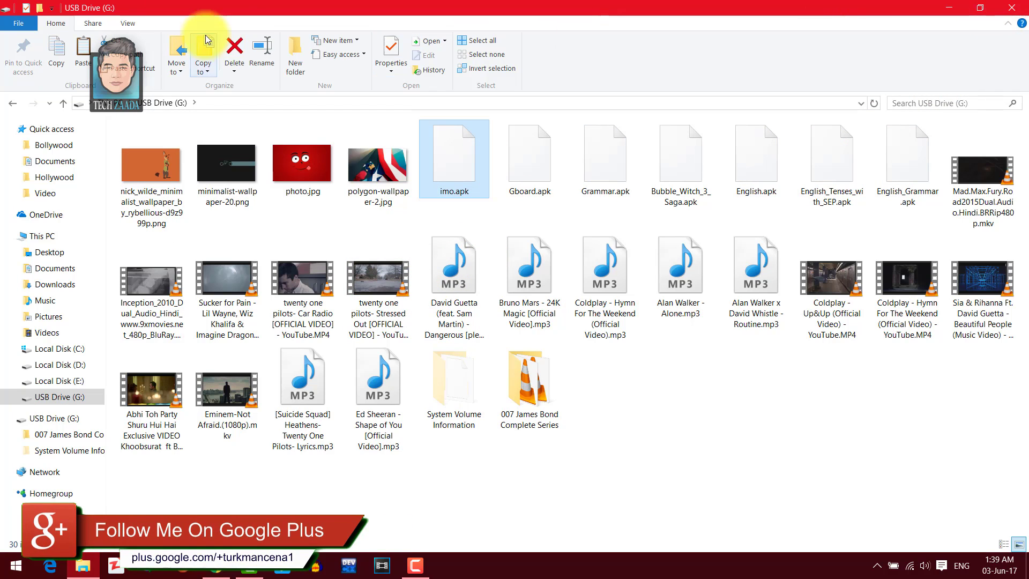
Quick-format USB Drive (G:) as FAT32, then open it to confirm it is empty.
click(12, 103)
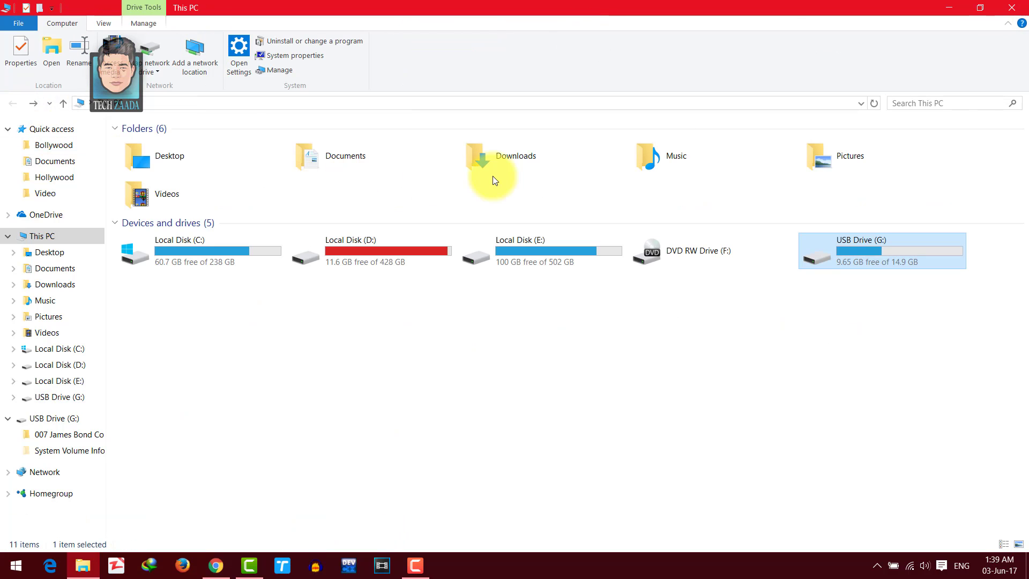
right_click(856, 250)
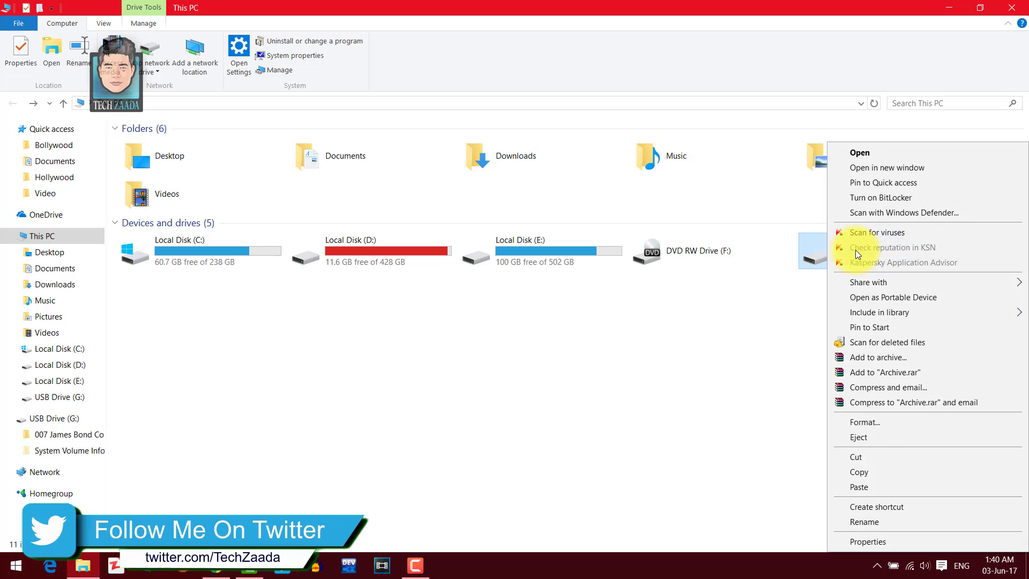
click(880, 423)
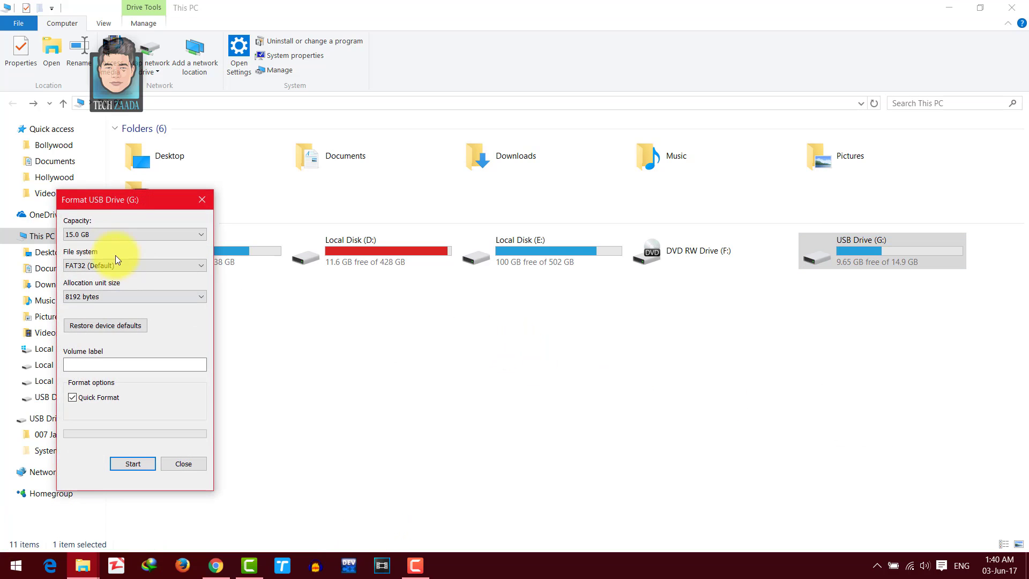
drag(99, 208, 498, 156)
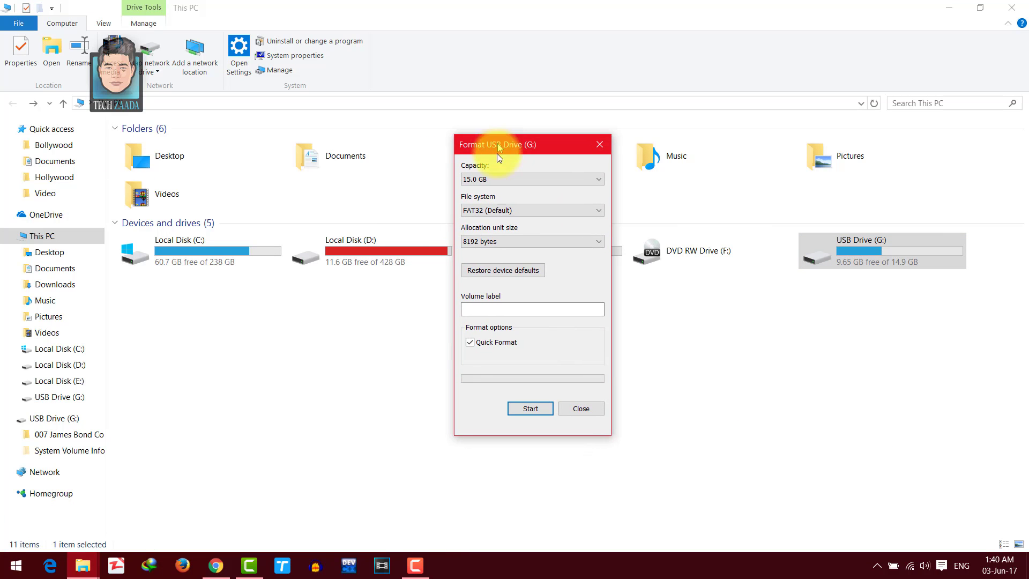
click(531, 408)
click(549, 285)
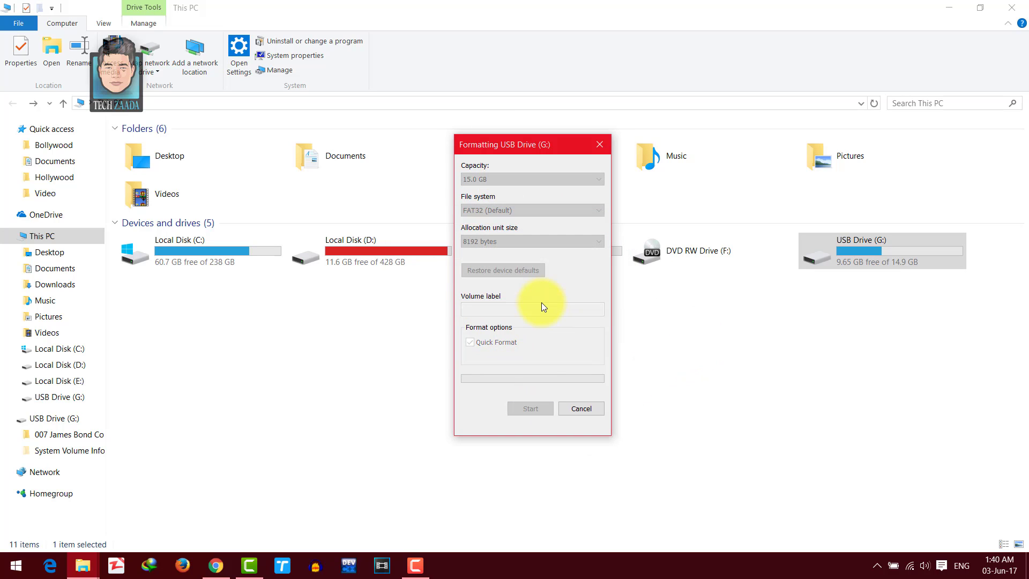
click(595, 283)
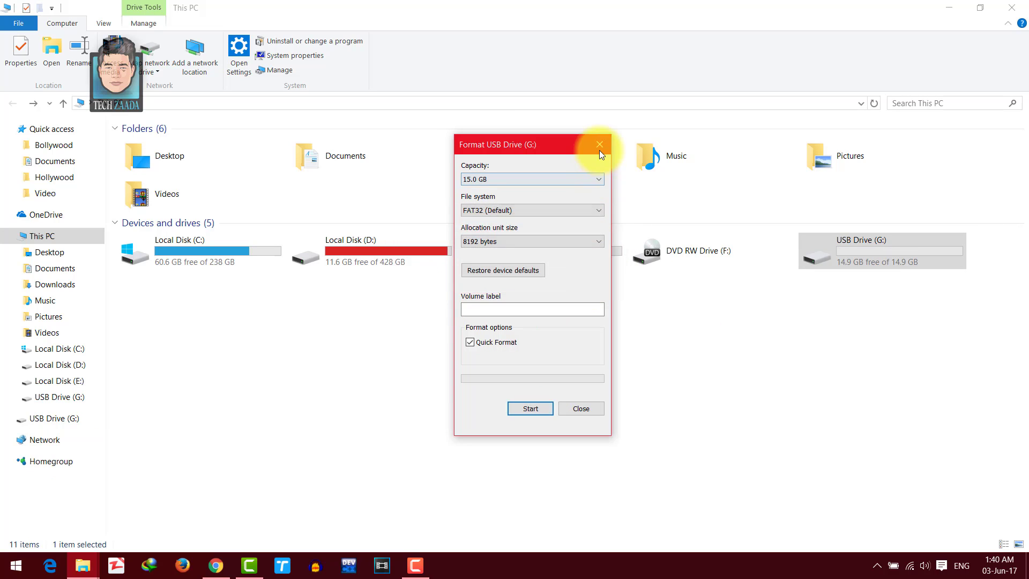
click(600, 144)
double_click(868, 248)
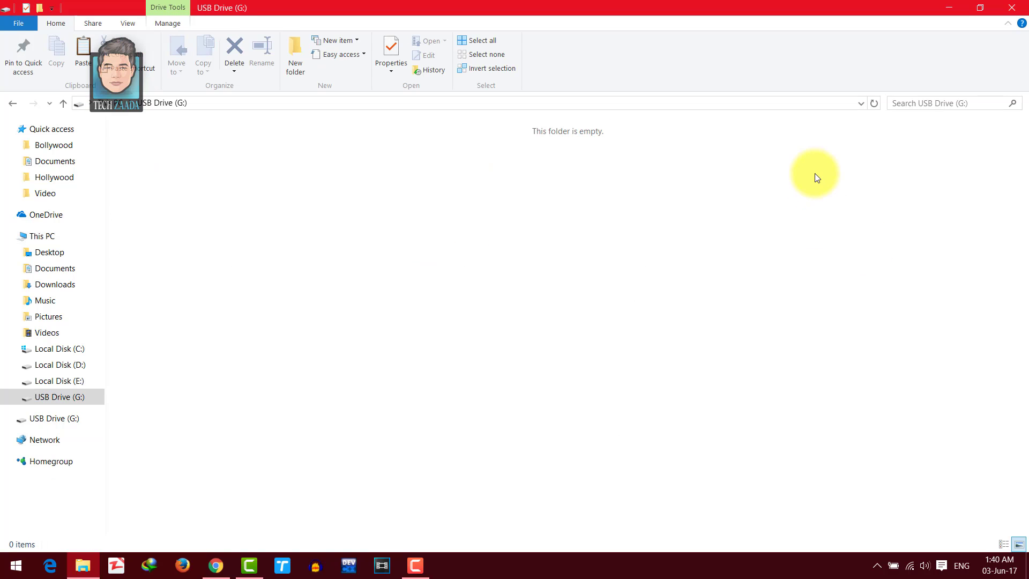
Close Explorer, refresh the desktop, launch Wondershare Data Recovery and tick All File Types.
click(1012, 7)
right_click(421, 189)
click(466, 228)
right_click(243, 119)
click(288, 158)
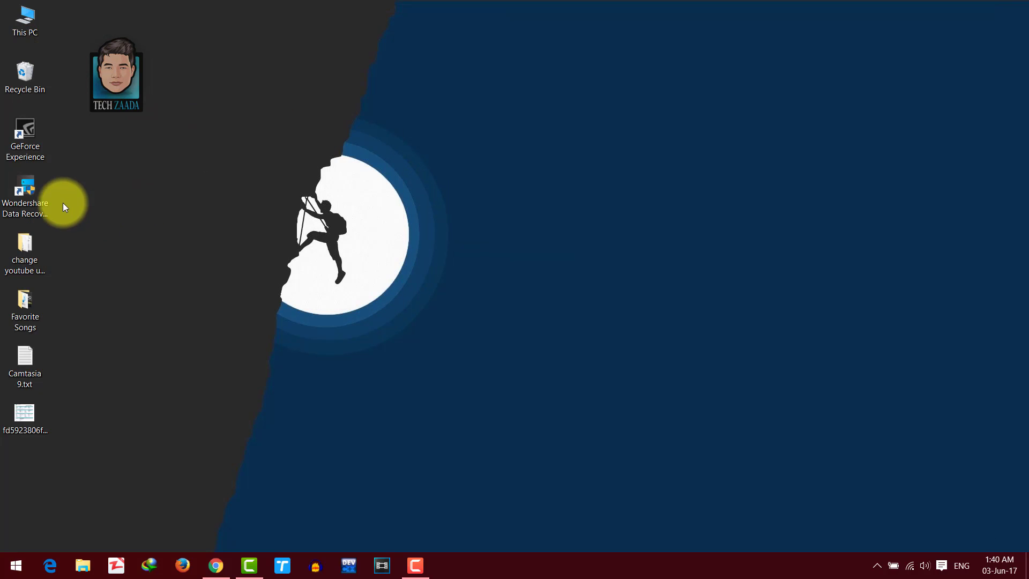
double_click(32, 188)
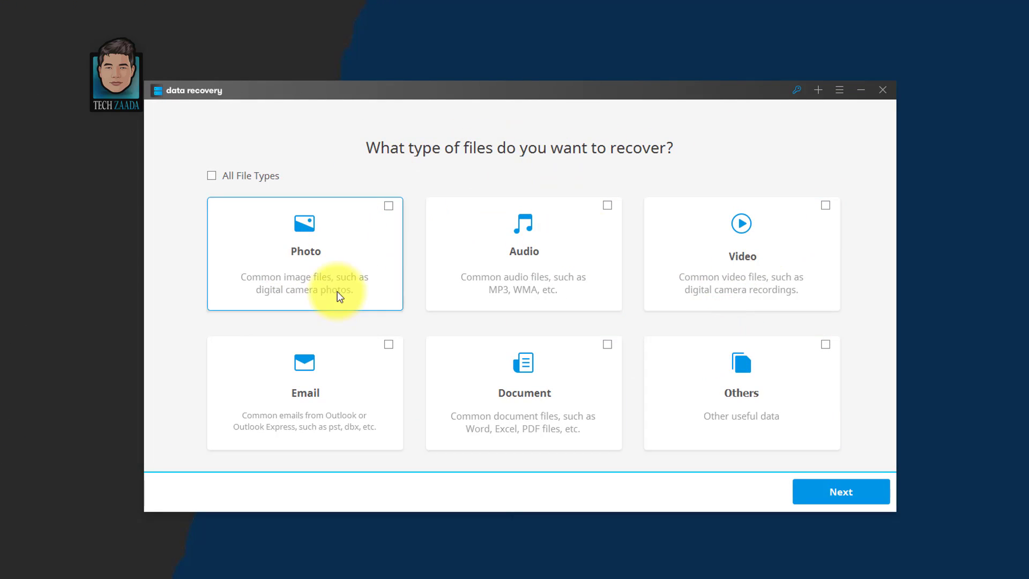
click(213, 176)
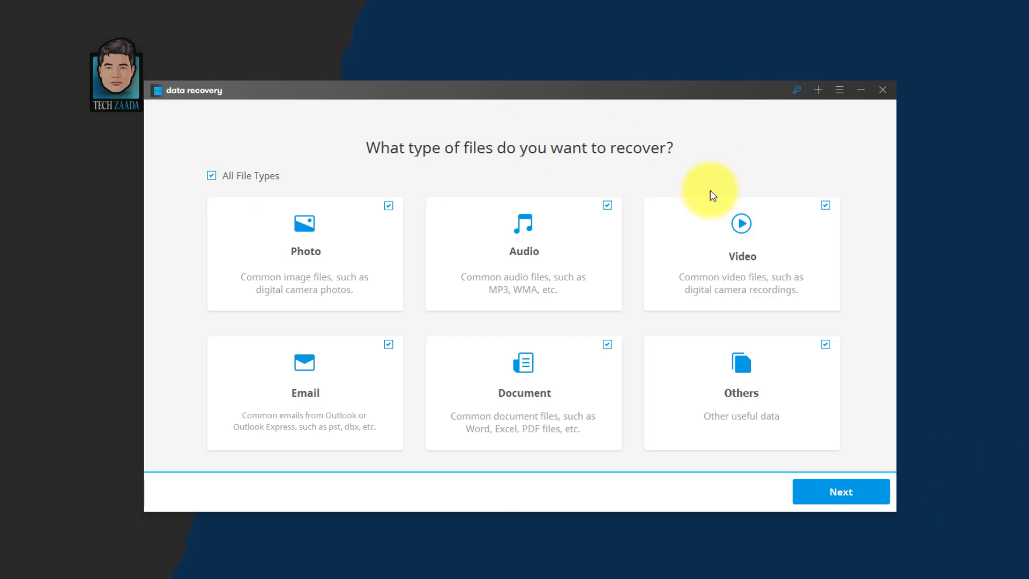
Go to the location screen, skip a custom location, and select Disk(G:) under External removable device.
click(851, 490)
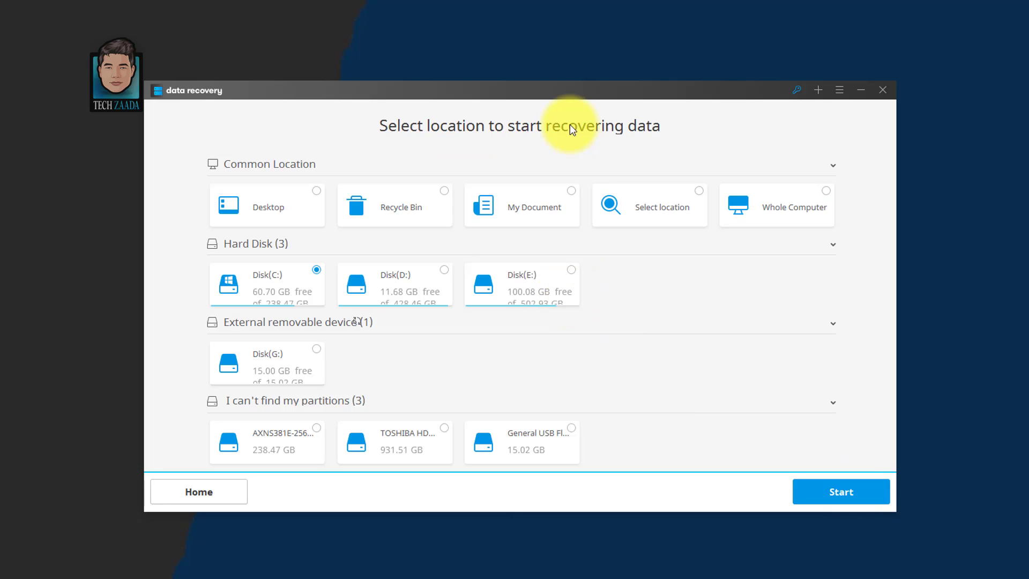
mouse_move(535, 88)
mouse_down()
mouse_move(555, 79)
mouse_move(545, 78)
mouse_up()
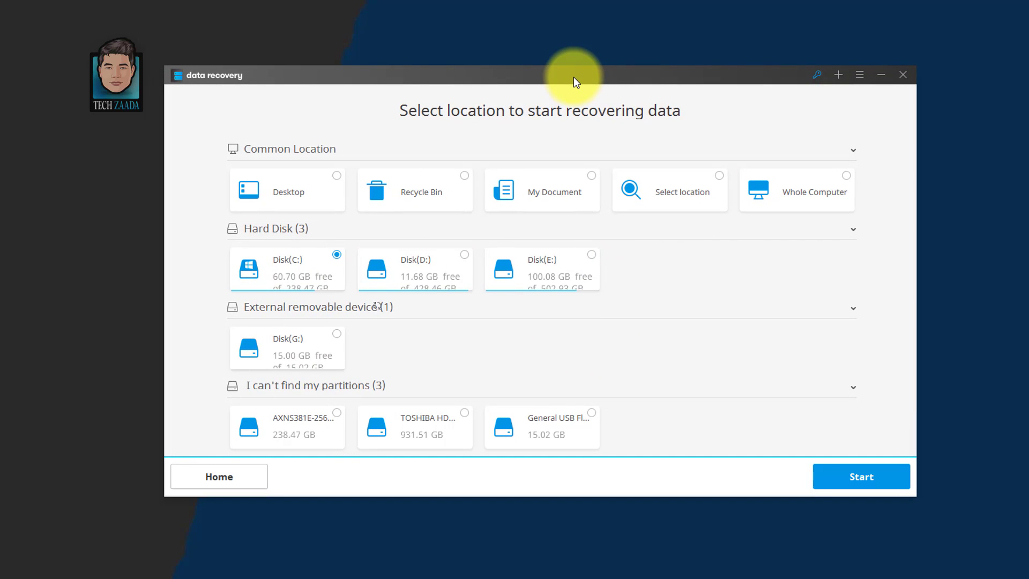
click(668, 195)
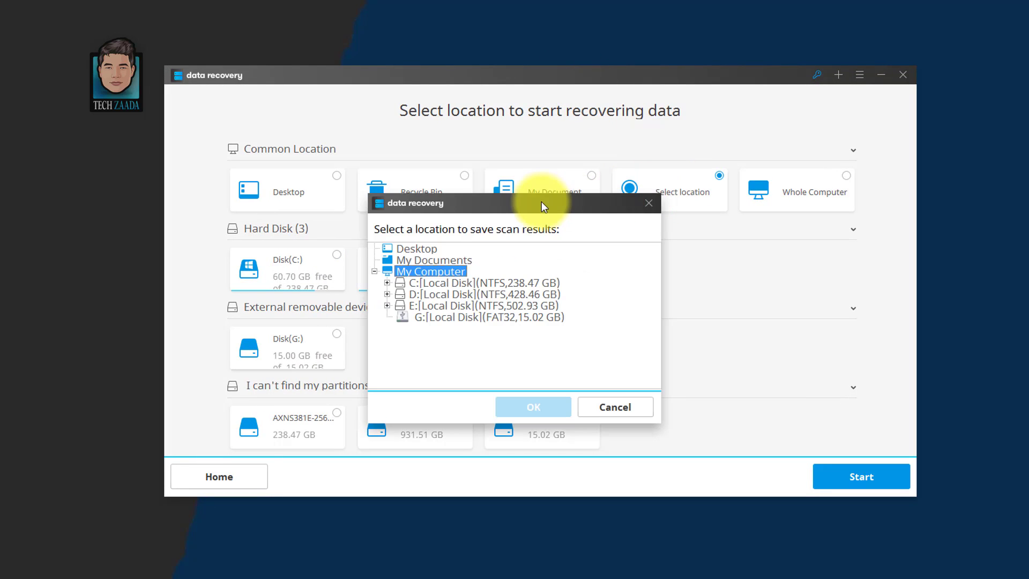
drag(541, 202, 551, 123)
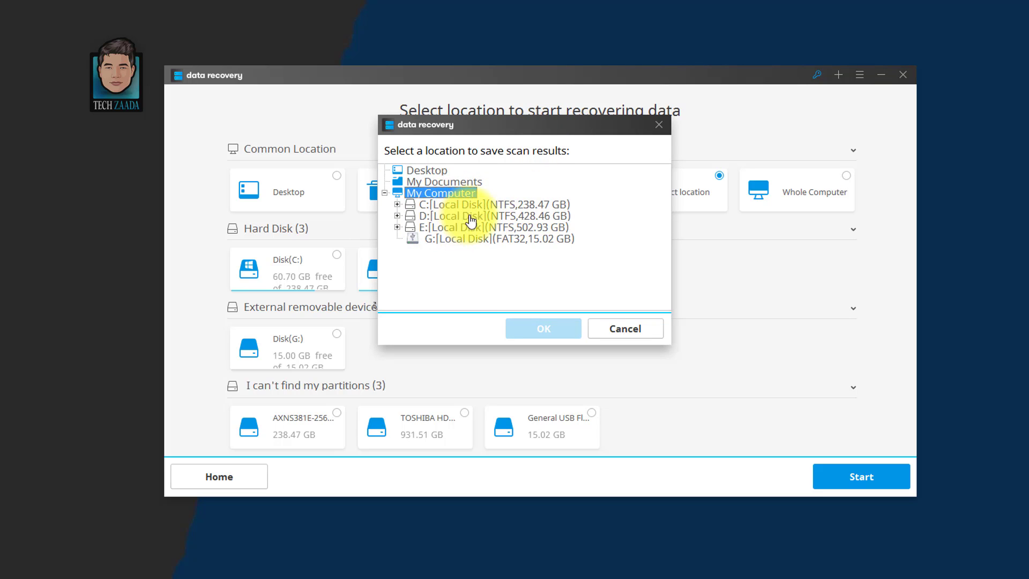
click(625, 329)
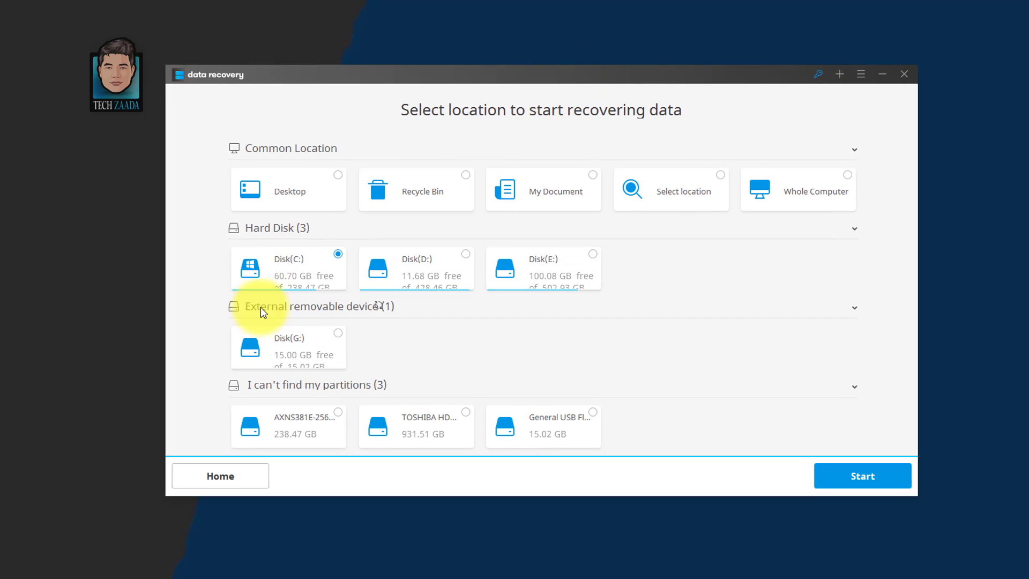
click(339, 333)
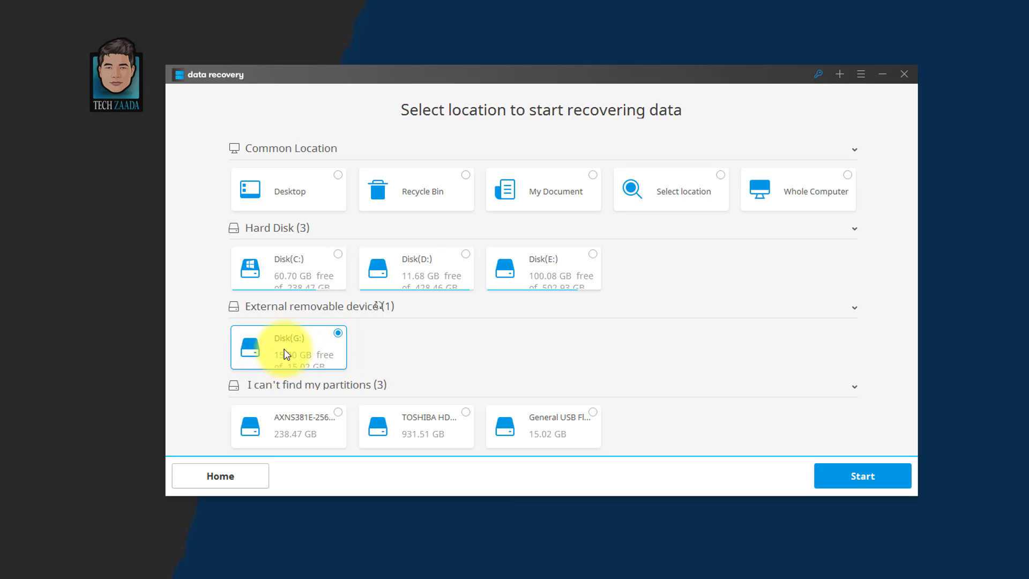
Run a Deep Scan on Disk(G:) and expand Audio(14) in the results.
click(857, 474)
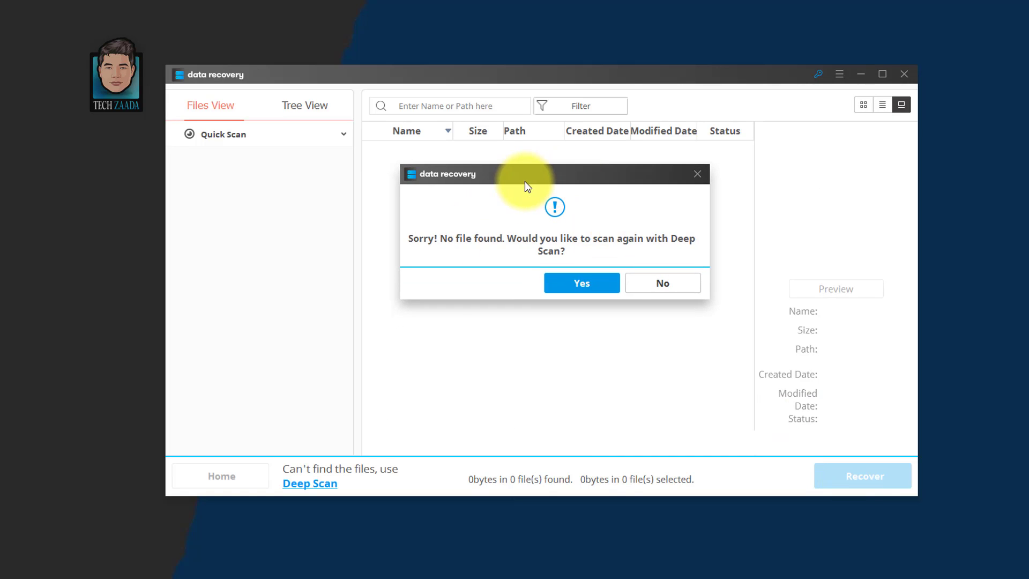
click(562, 282)
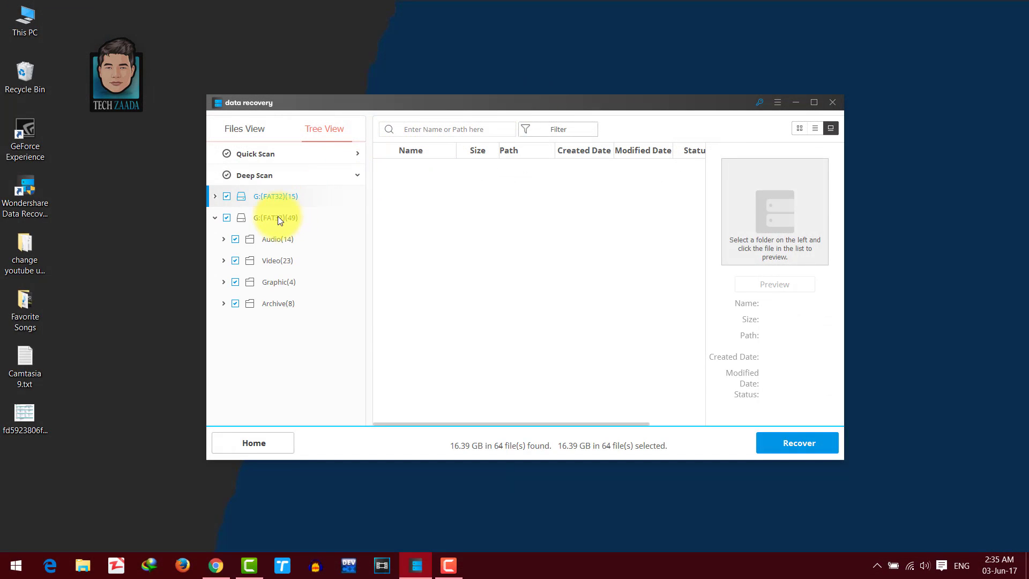
click(272, 239)
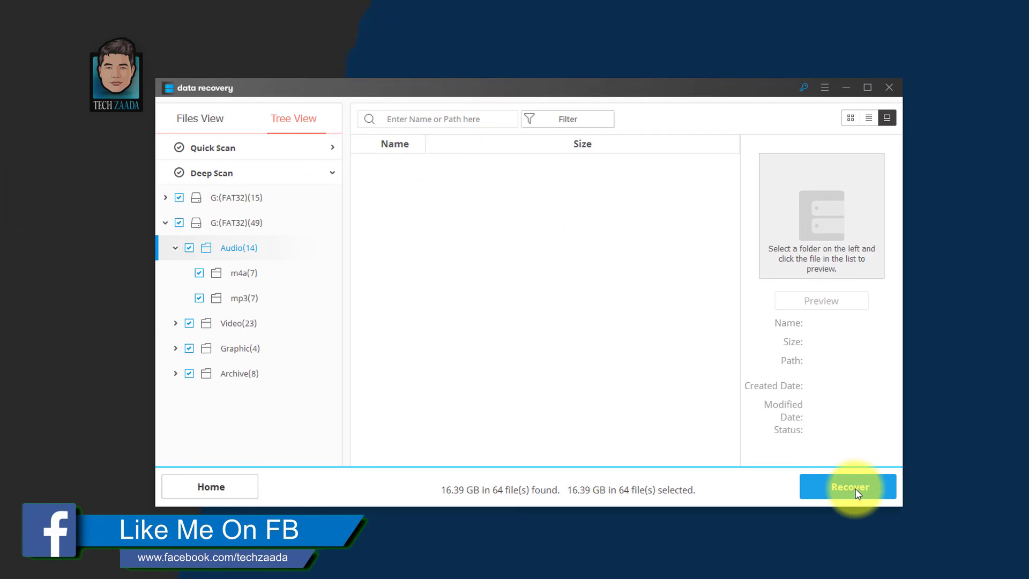
Start recovery and create NewFolder on E:[Local Disk] as the save path.
click(857, 491)
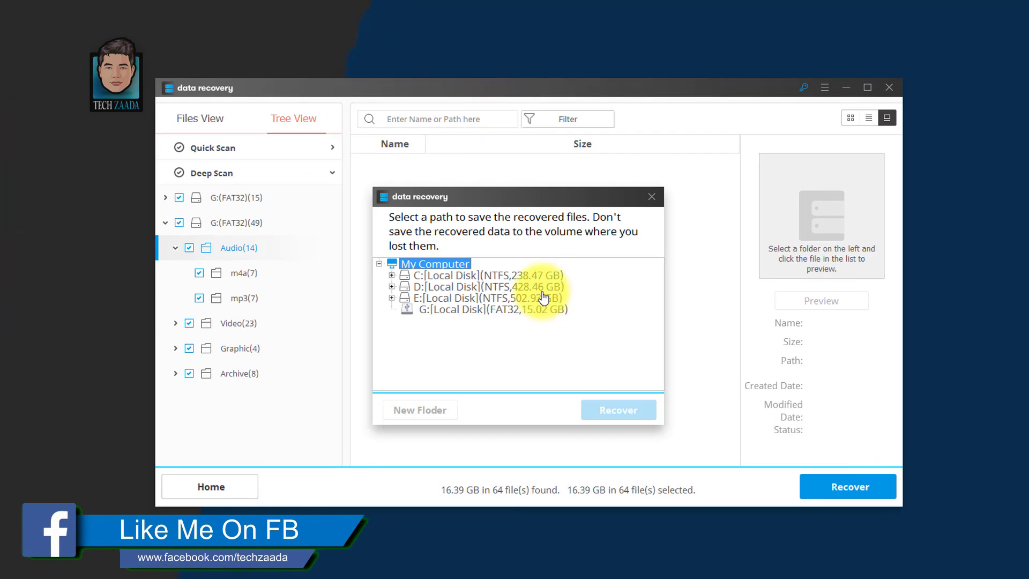
drag(506, 198, 515, 168)
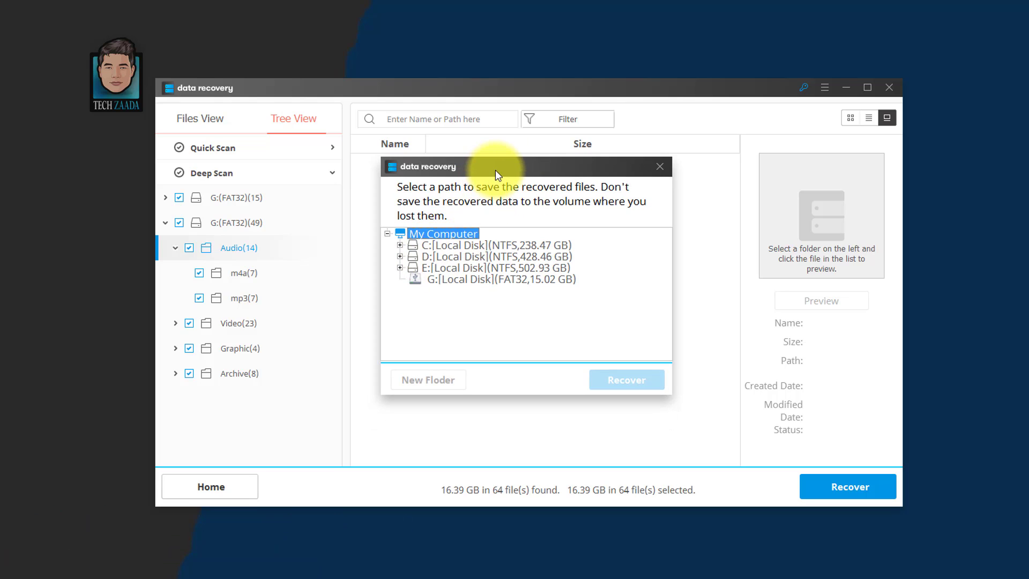
mouse_move(496, 169)
mouse_down()
mouse_move(520, 163)
mouse_move(507, 163)
mouse_up()
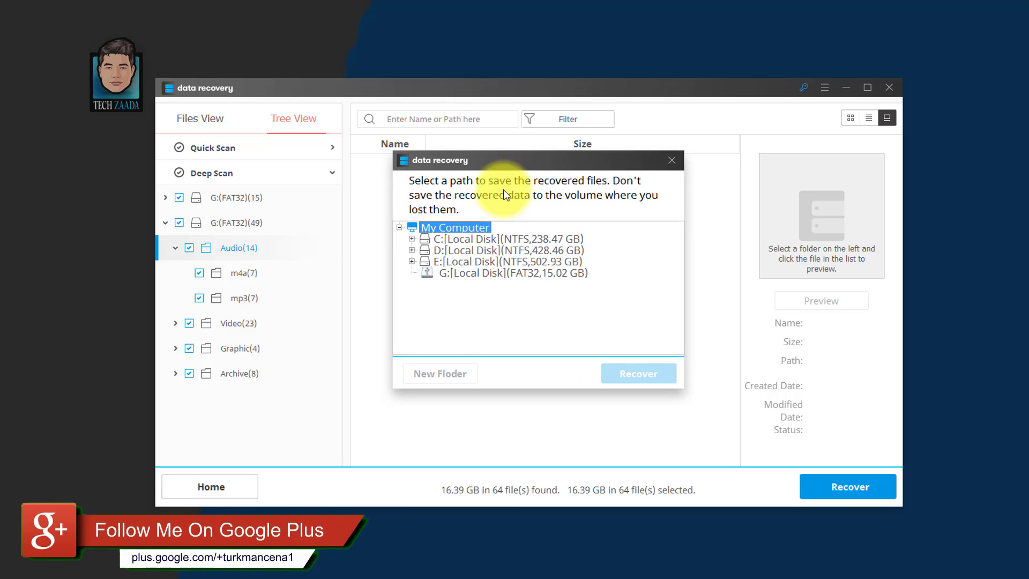
click(471, 267)
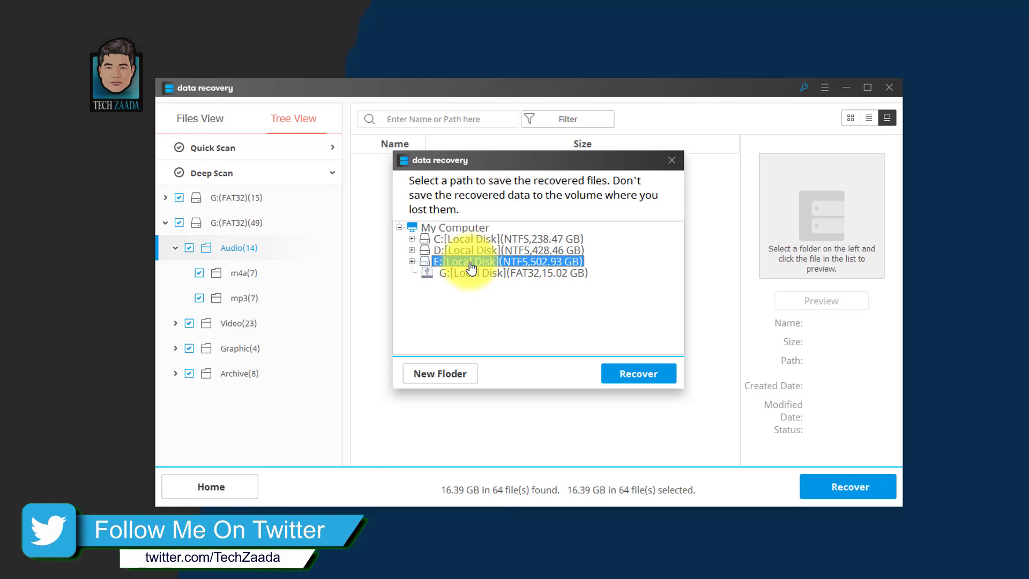
click(451, 375)
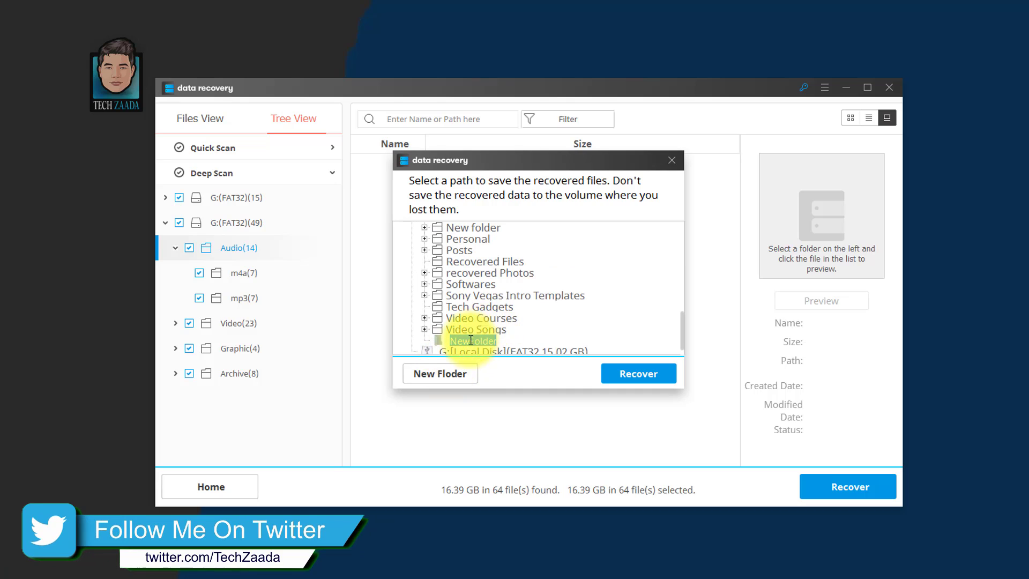
Recover the files into E:\NewFolder and wait for the progress bar to finish.
click(639, 374)
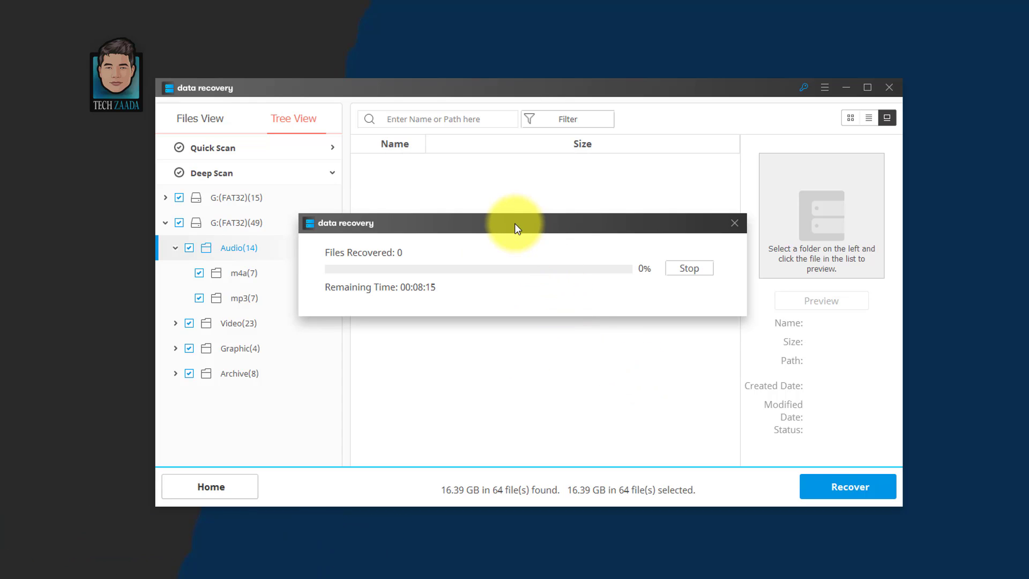
mouse_move(515, 223)
mouse_down()
mouse_move(542, 223)
mouse_move(530, 215)
mouse_up()
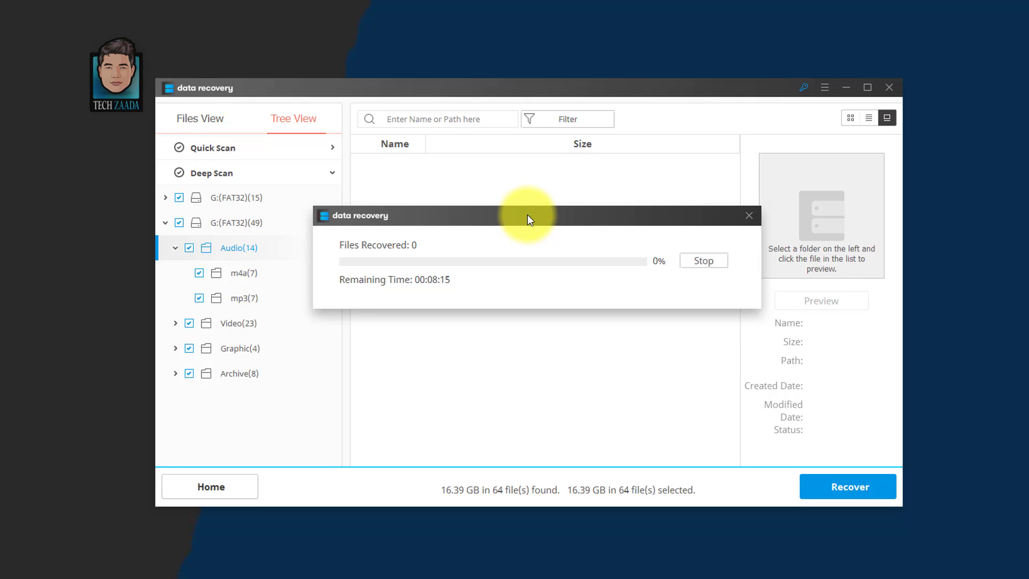
mouse_move(528, 215)
mouse_down()
mouse_move(509, 221)
mouse_move(520, 201)
mouse_move(535, 203)
mouse_move(522, 202)
mouse_up()
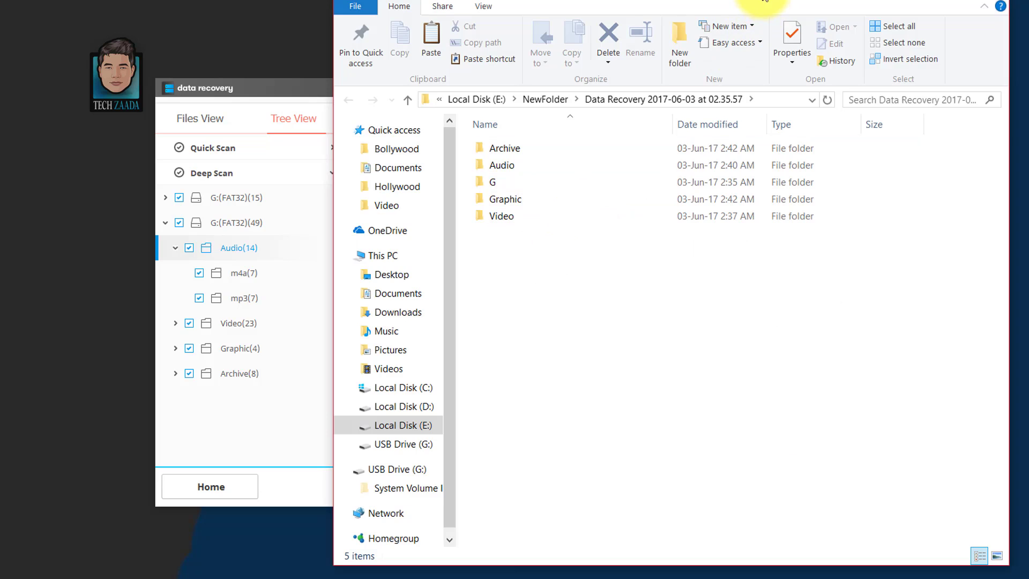
Maximize the recovery folder, open Video\mp4 and play 00000001.mp4.
drag(757, 1, 715, 4)
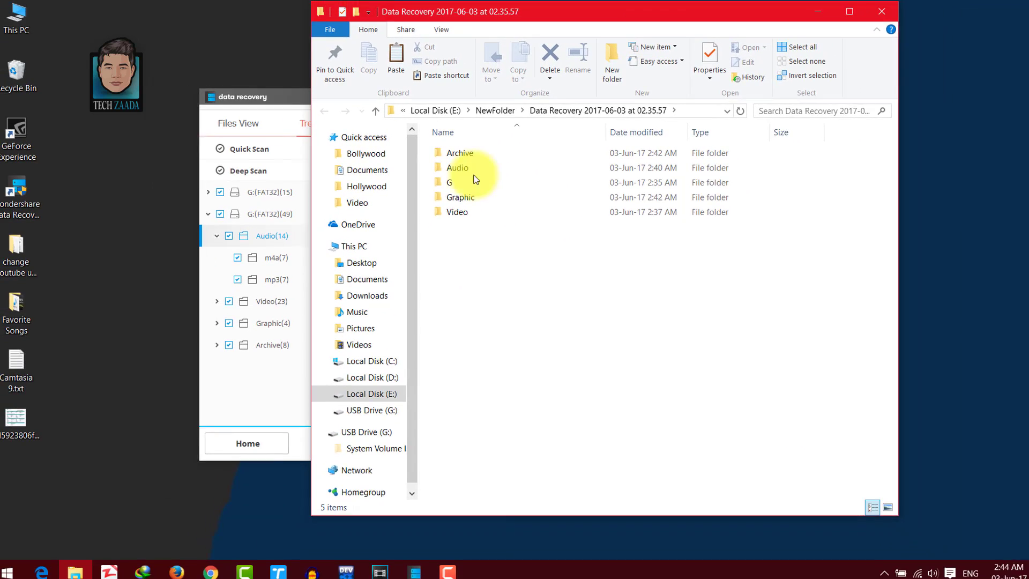
click(848, 11)
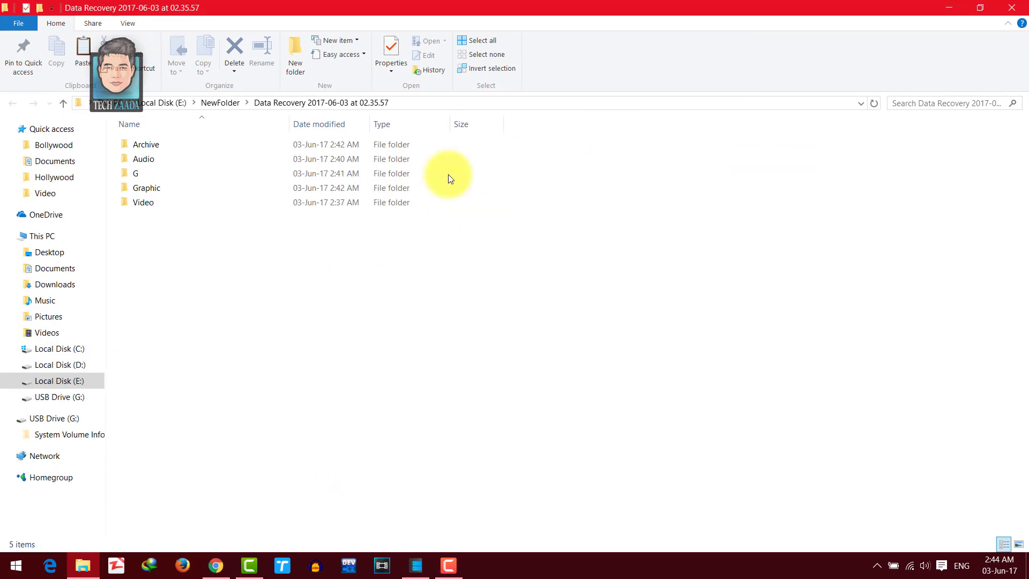
click(150, 145)
click(147, 205)
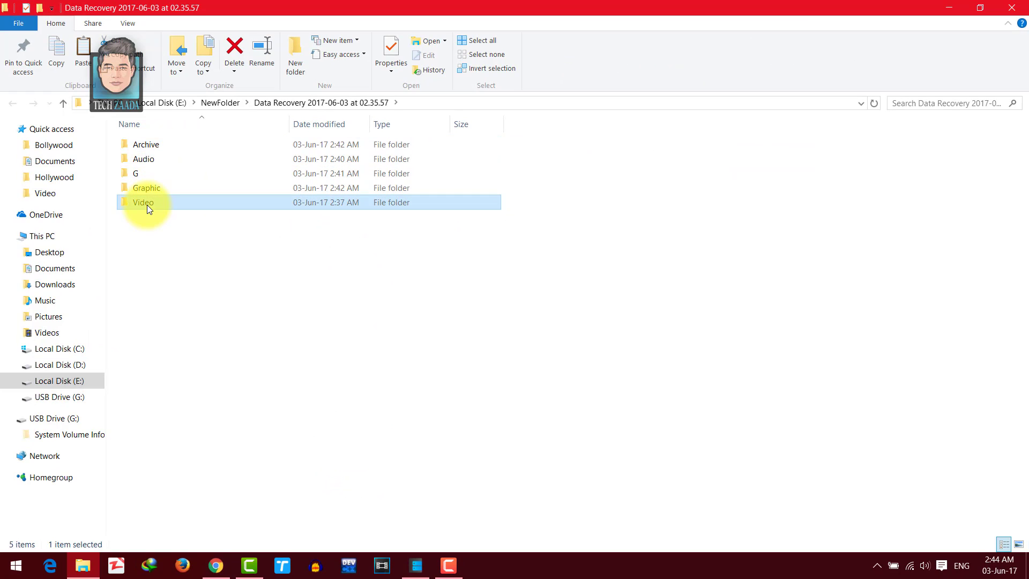
double_click(150, 202)
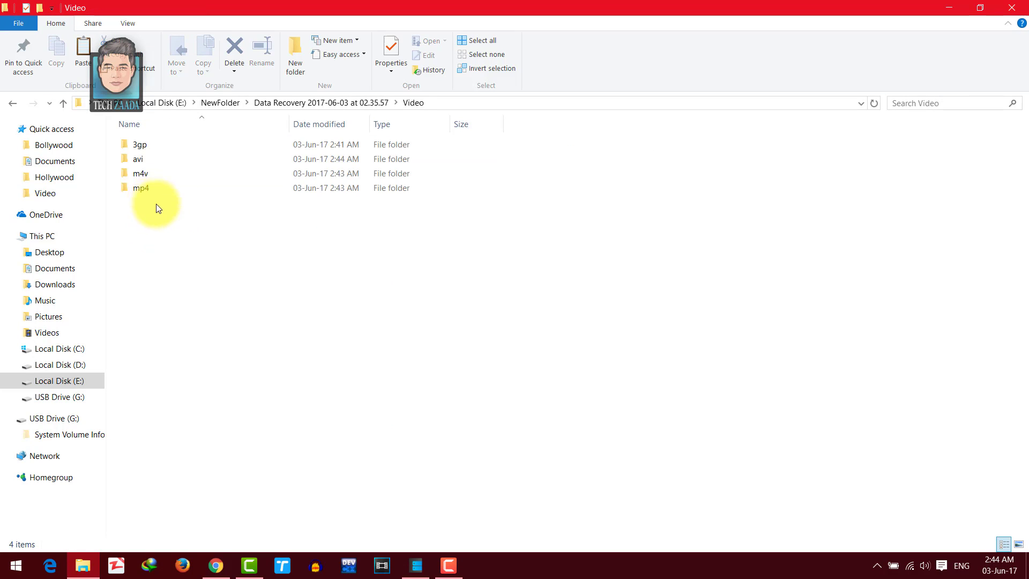
click(138, 143)
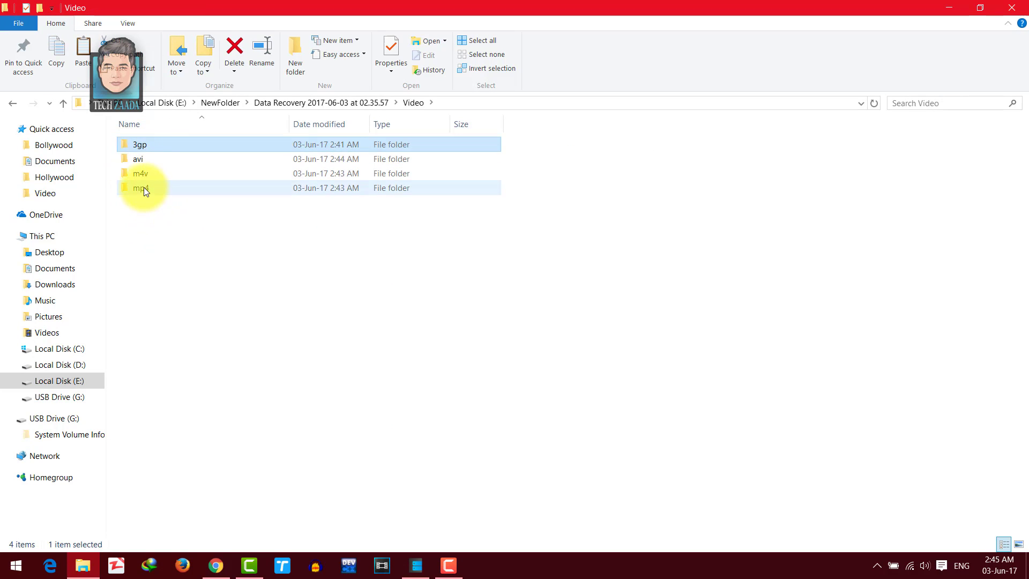
double_click(161, 187)
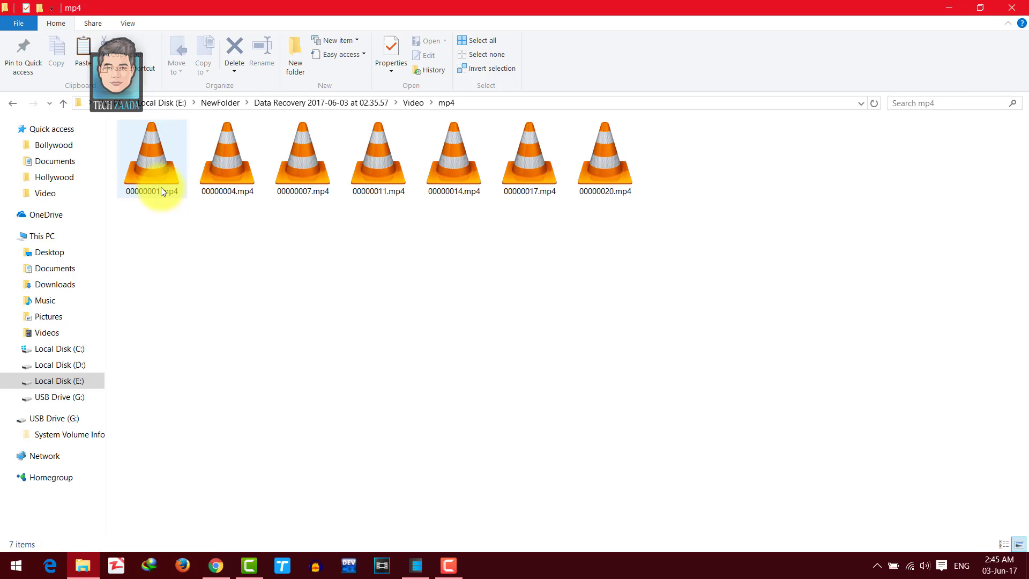
double_click(151, 156)
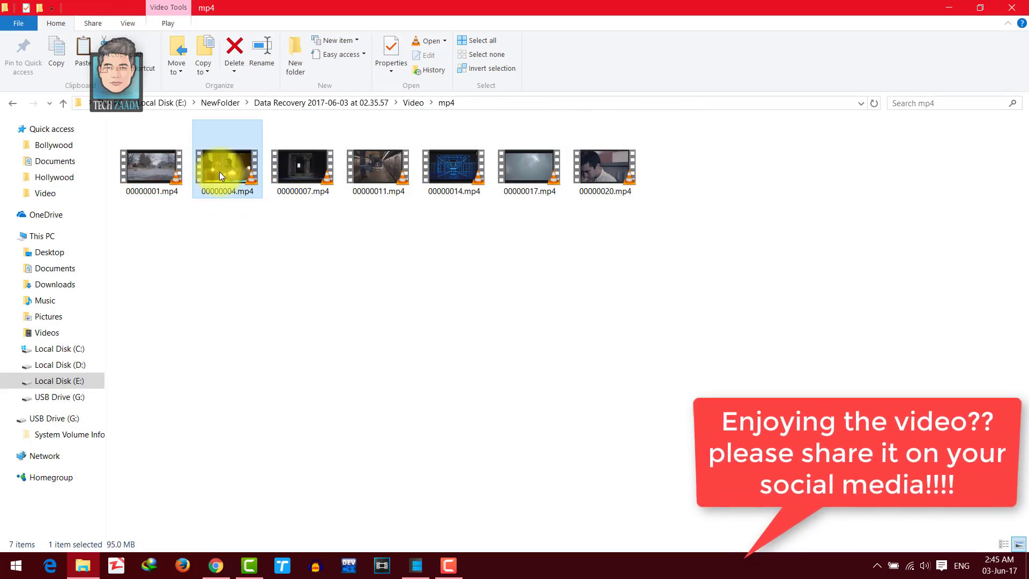
Play 00000007.mp4 and 00000011.mp4 in VLC, skipping ahead to confirm they work.
click(309, 182)
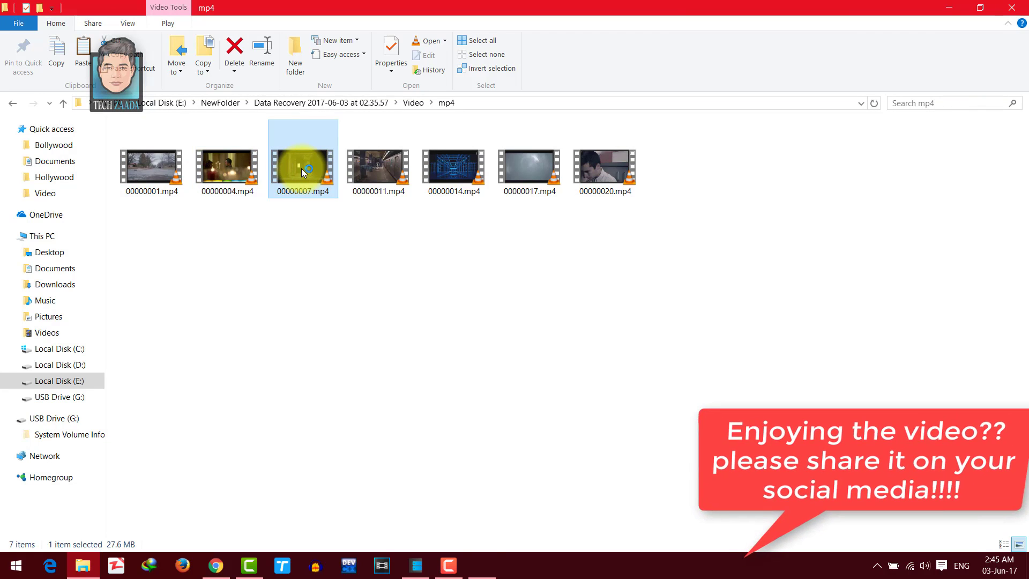
double_click(301, 168)
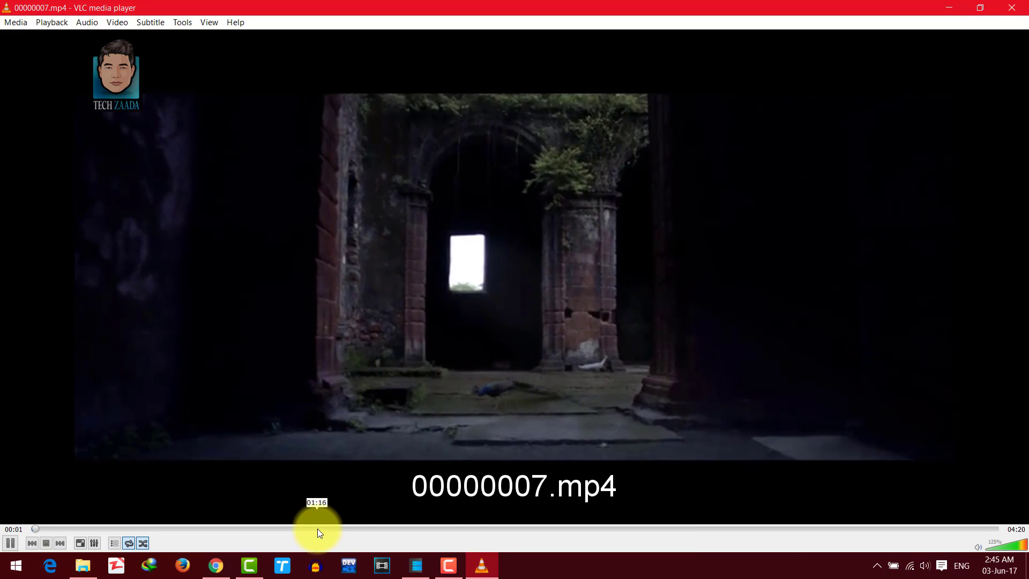
drag(317, 528, 655, 525)
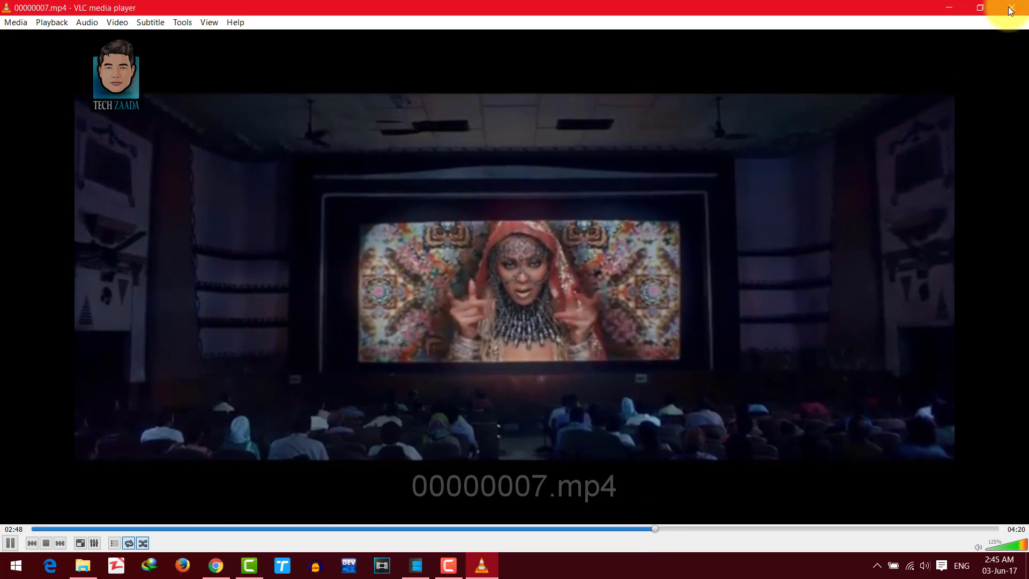
click(1010, 9)
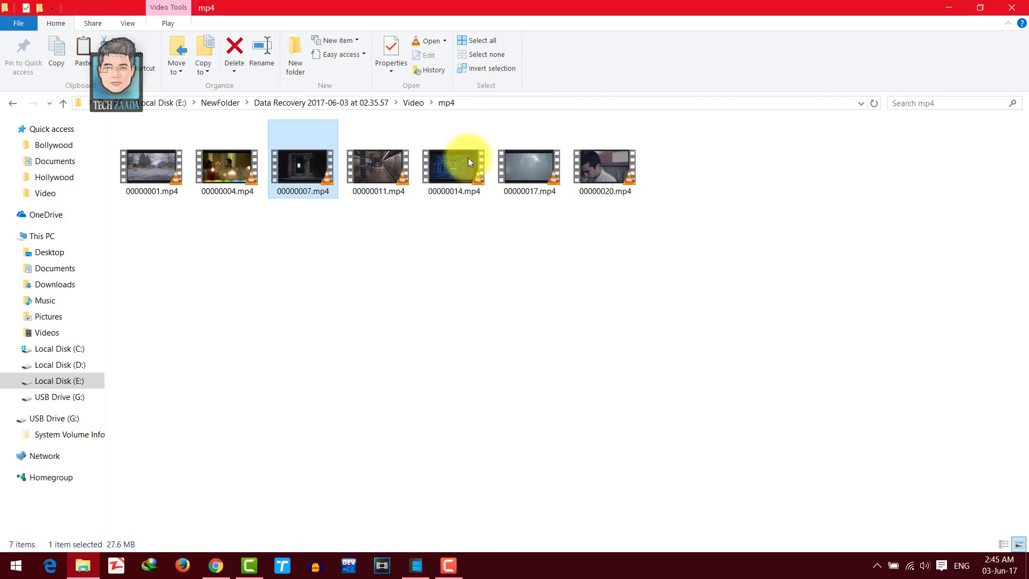
double_click(381, 170)
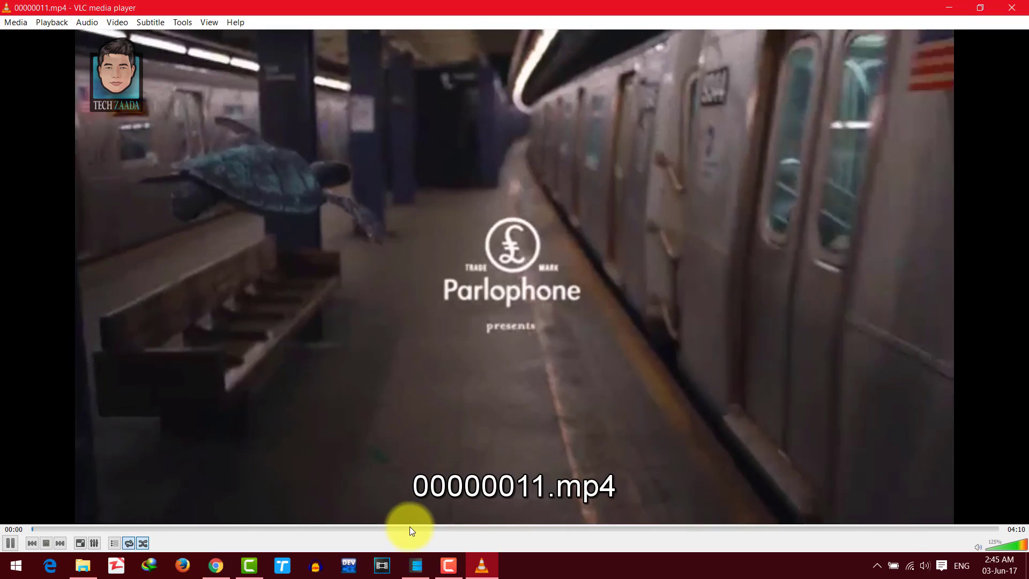
click(409, 527)
click(704, 529)
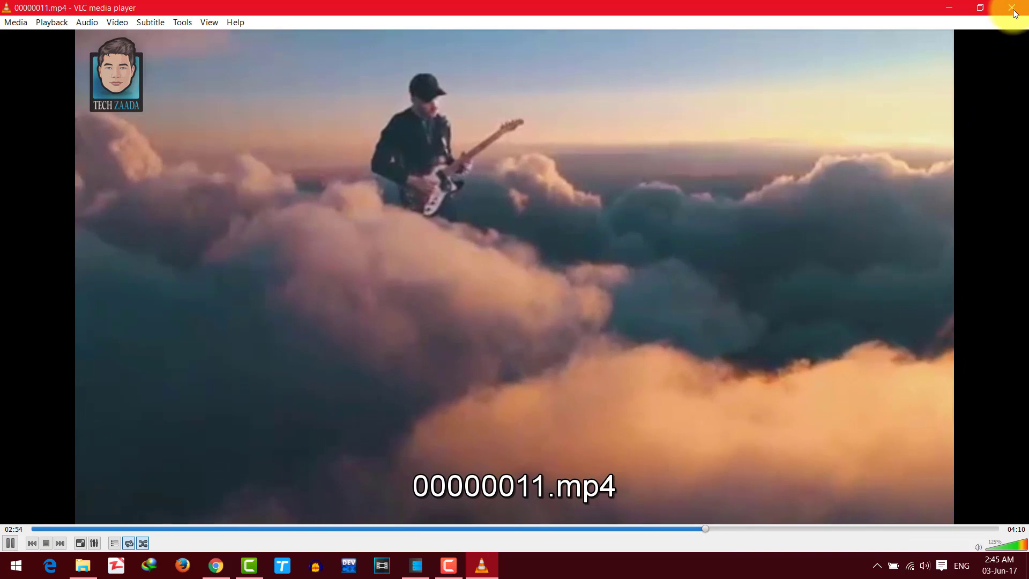
click(1012, 9)
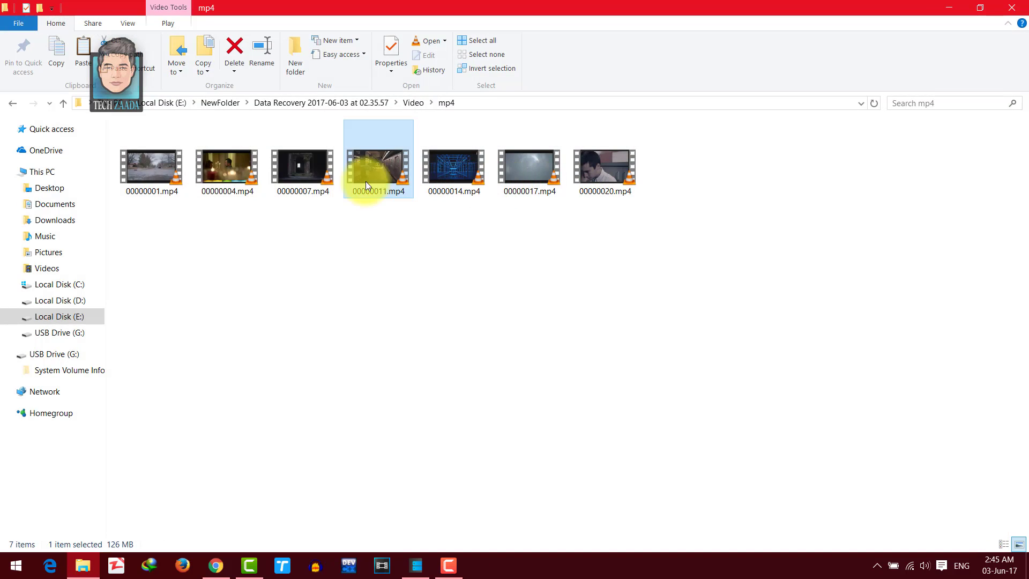
Play the recovered 00000035.avi from Video\avi, jumping to its middle.
click(12, 99)
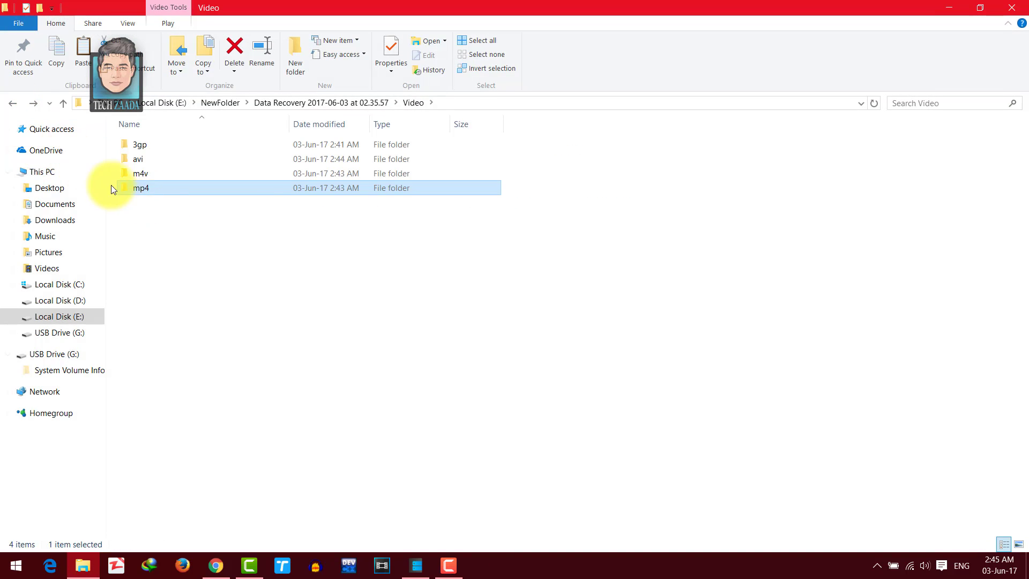
double_click(138, 161)
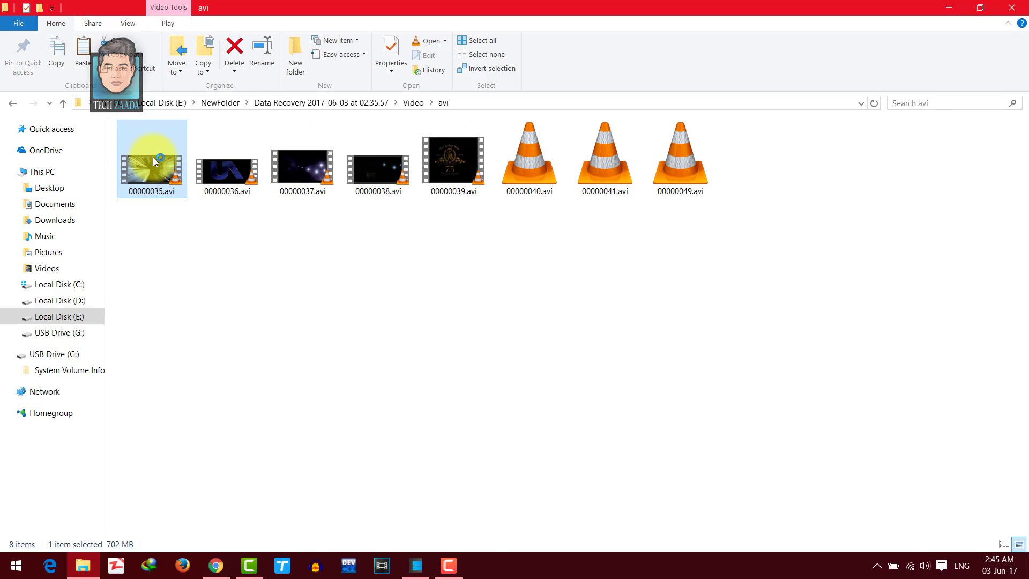
double_click(153, 158)
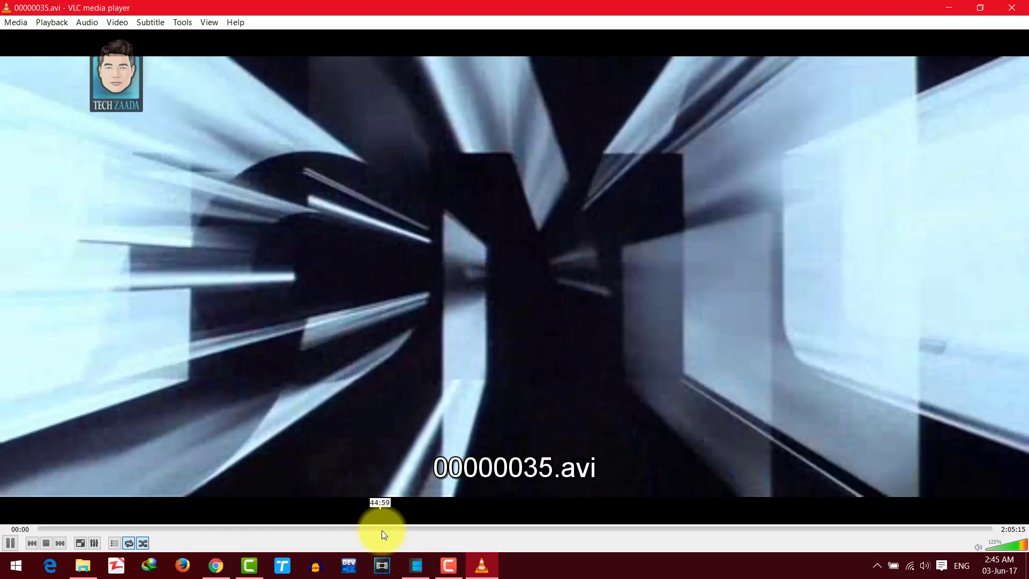
click(382, 530)
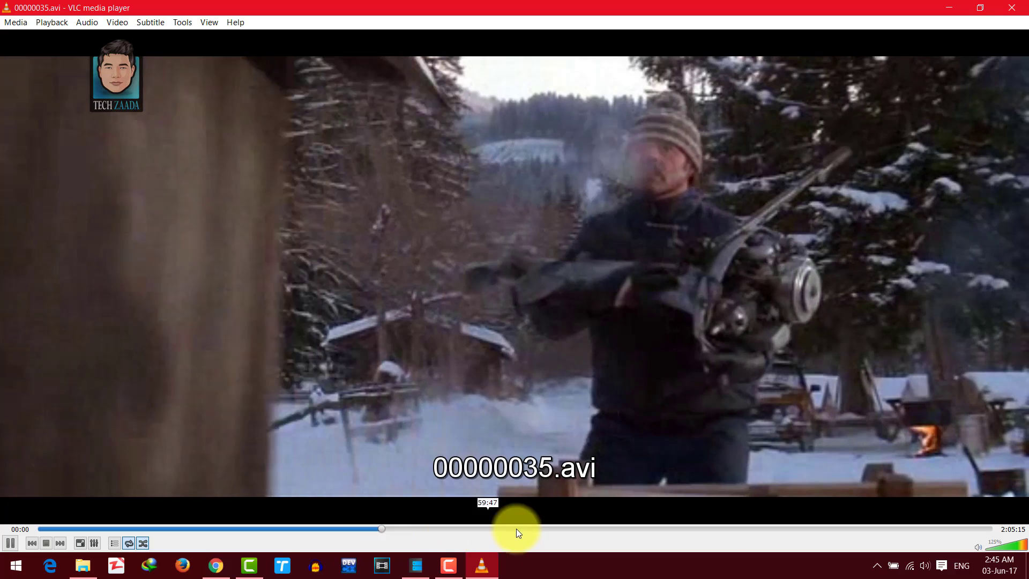
key(ctrl+q)
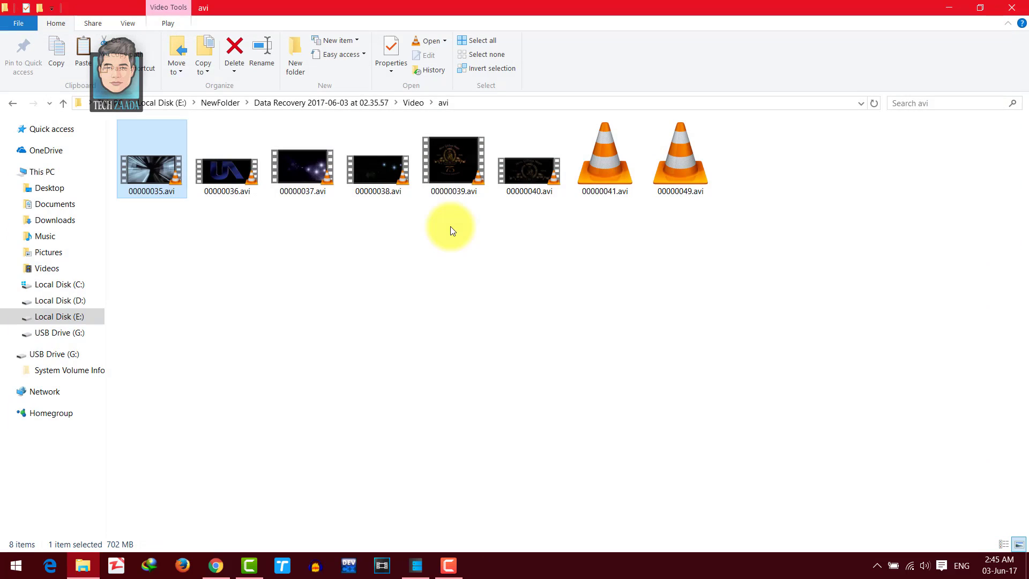
Open Graphic\jpg and view the recovered picture 00000025.jpg.
click(13, 101)
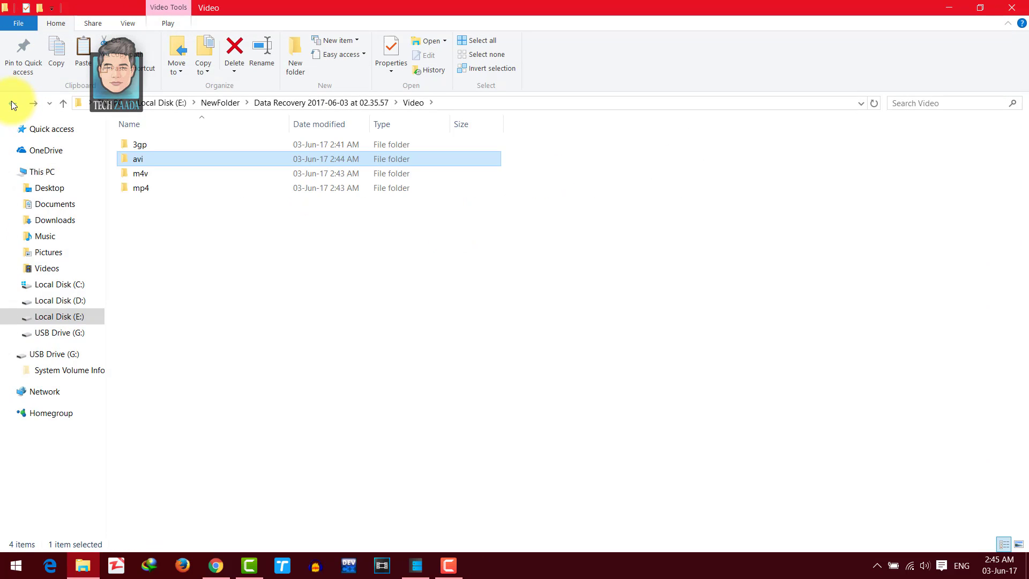
click(13, 102)
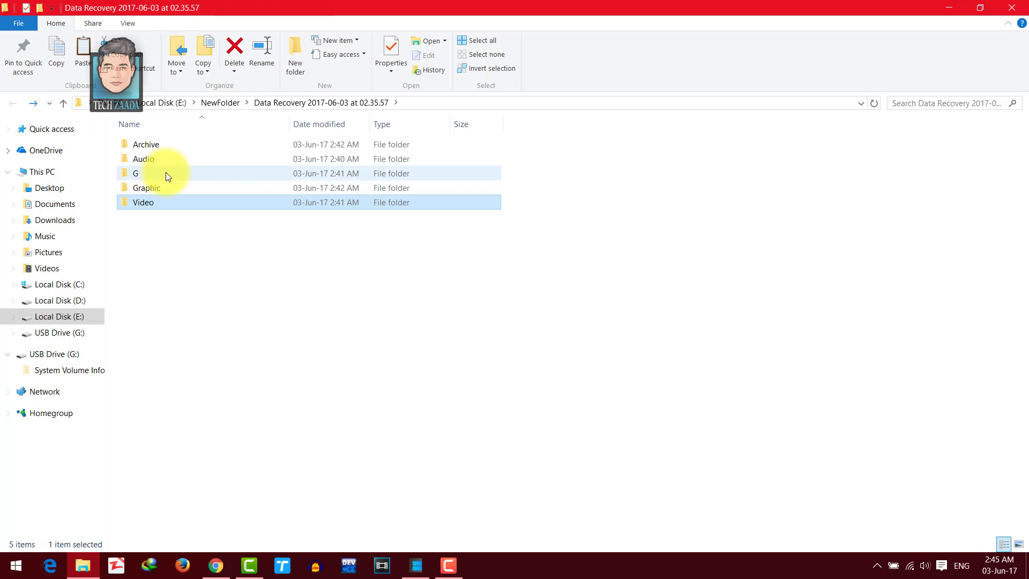
double_click(147, 188)
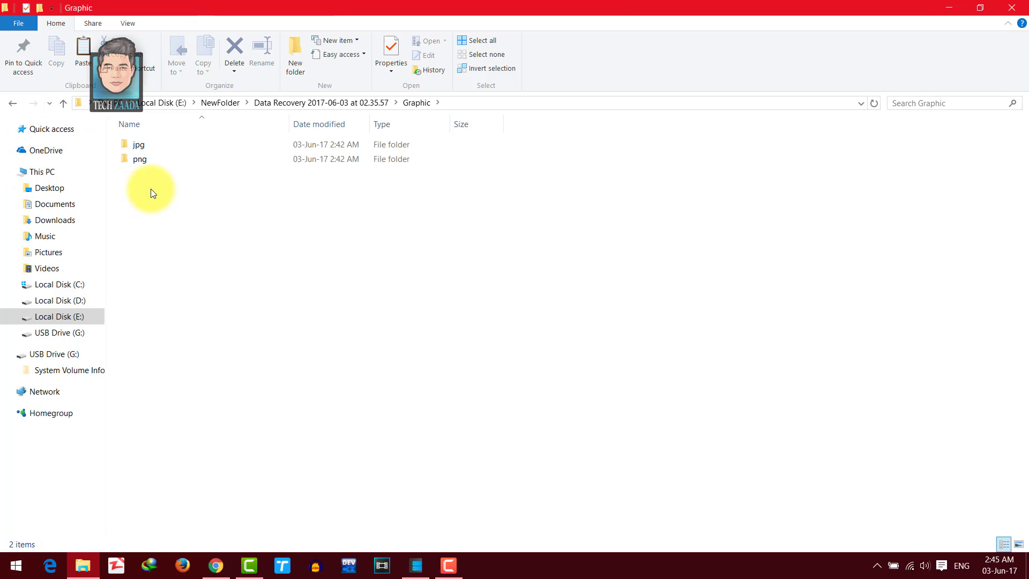
double_click(141, 150)
double_click(142, 152)
click(1011, 10)
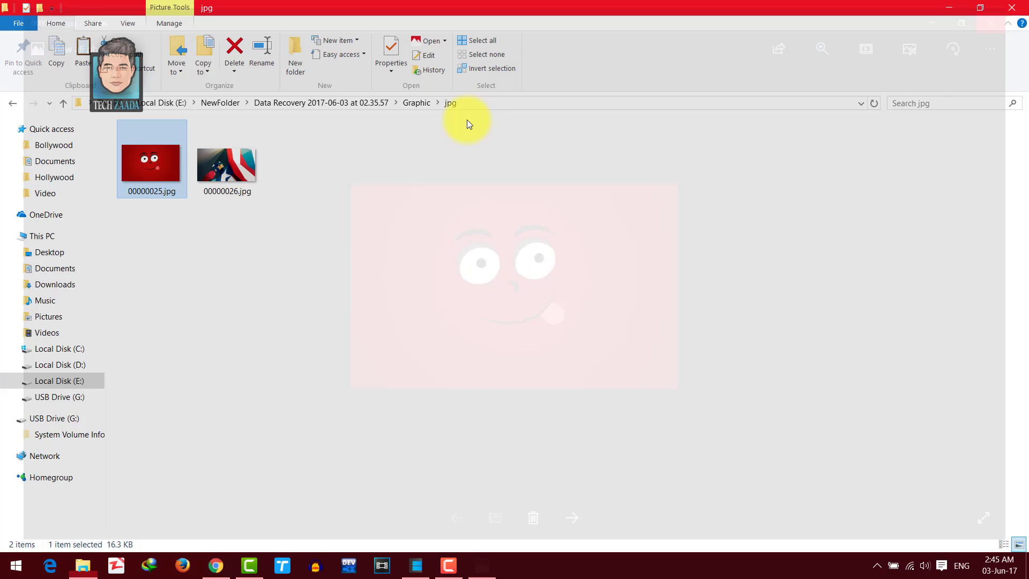
View the recovered picture 00000023.png from Graphic\png.
click(13, 104)
double_click(155, 160)
double_click(156, 161)
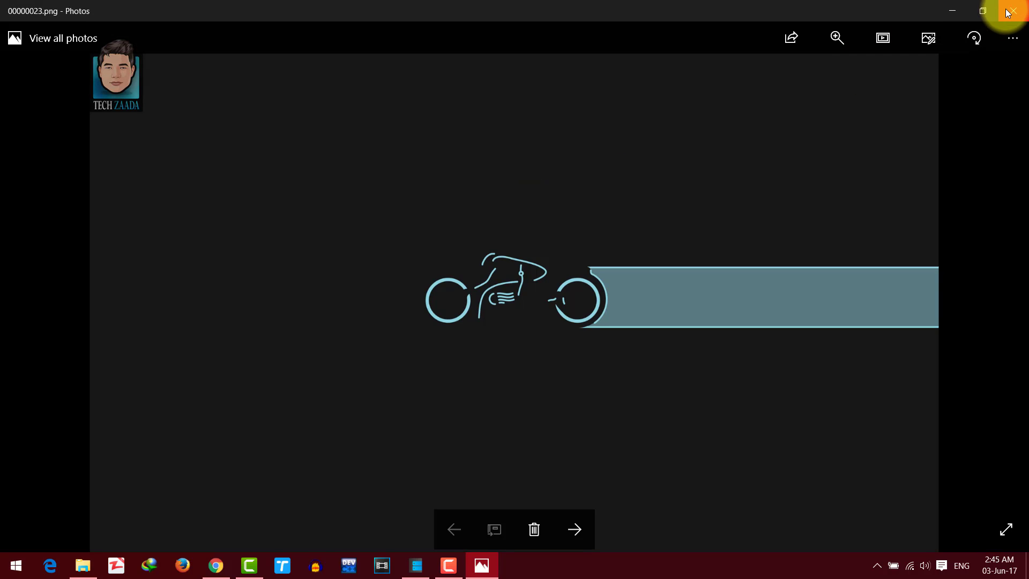
click(1010, 10)
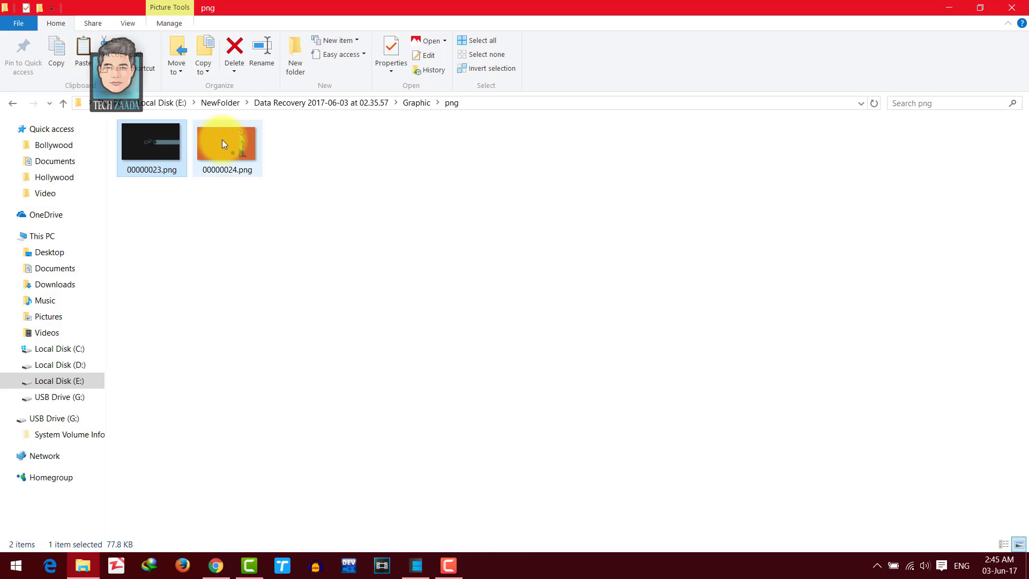
click(12, 102)
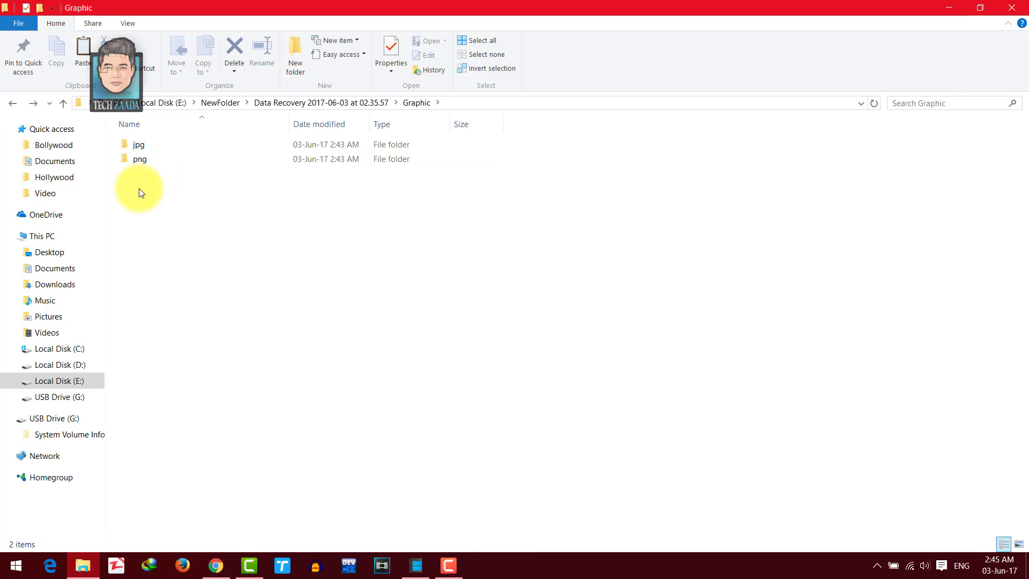
drag(139, 188, 140, 140)
click(12, 102)
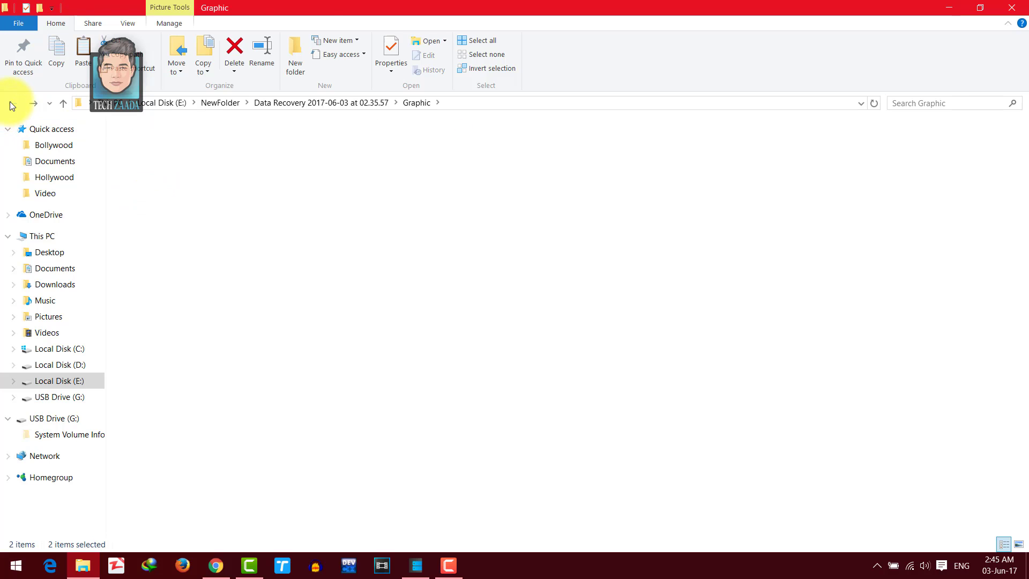
Play 00000042.mp3 from Audio\mp3 and dismiss the recovery completed message.
double_click(160, 160)
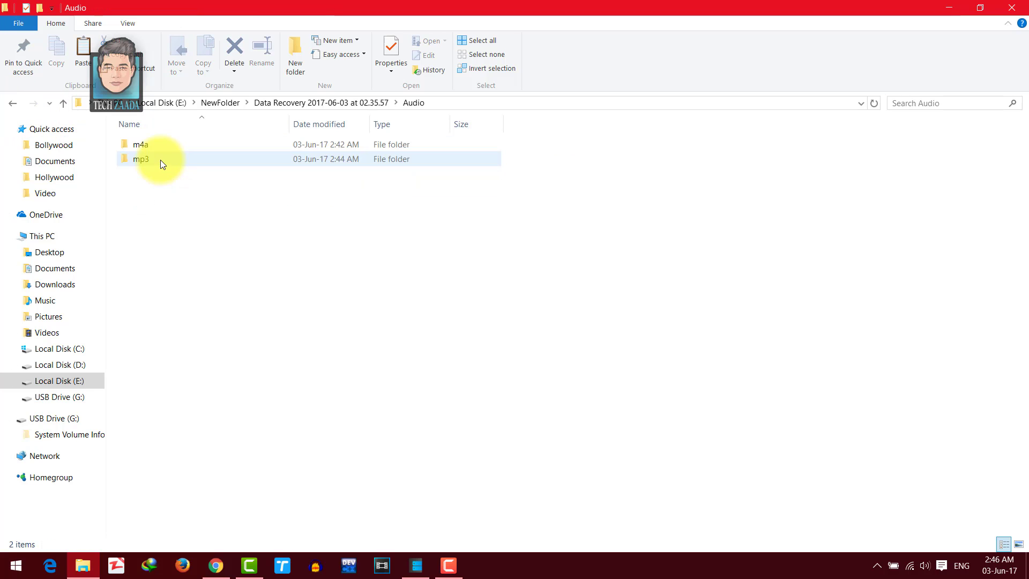
double_click(149, 159)
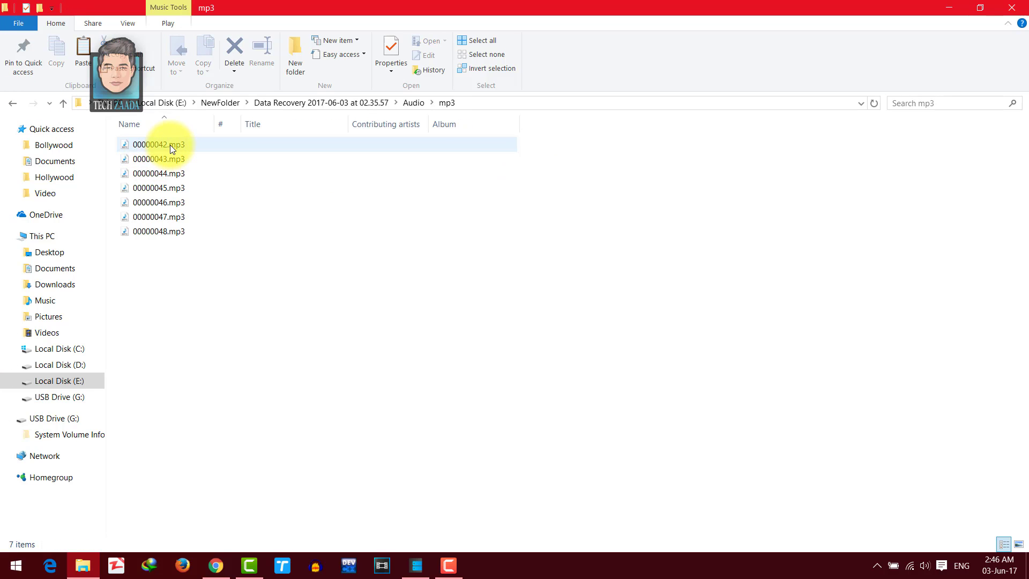
click(170, 145)
double_click(170, 144)
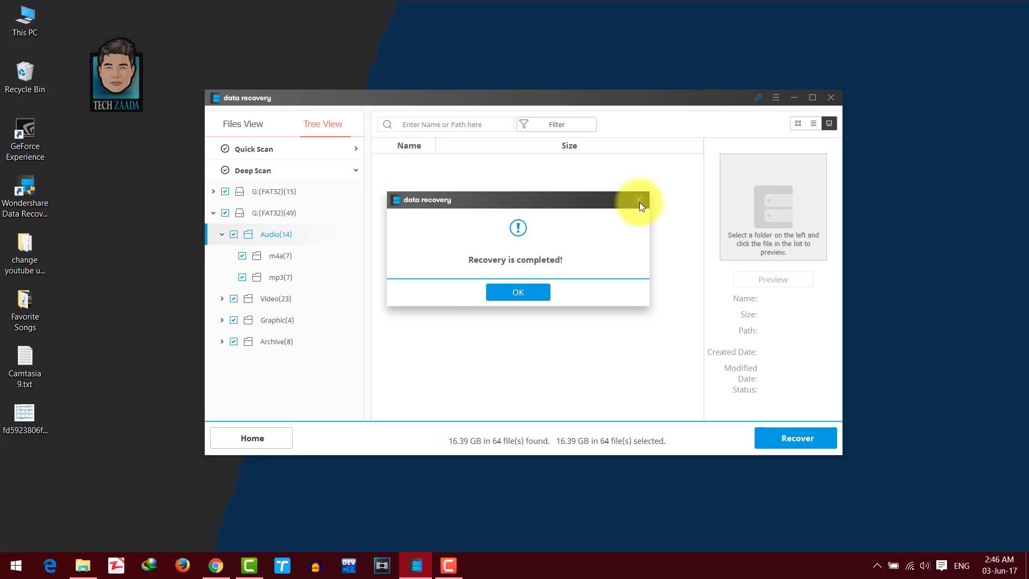
click(639, 201)
Quit Wondershare Data Recovery, declining to save the scan results, then refresh the desktop.
click(831, 99)
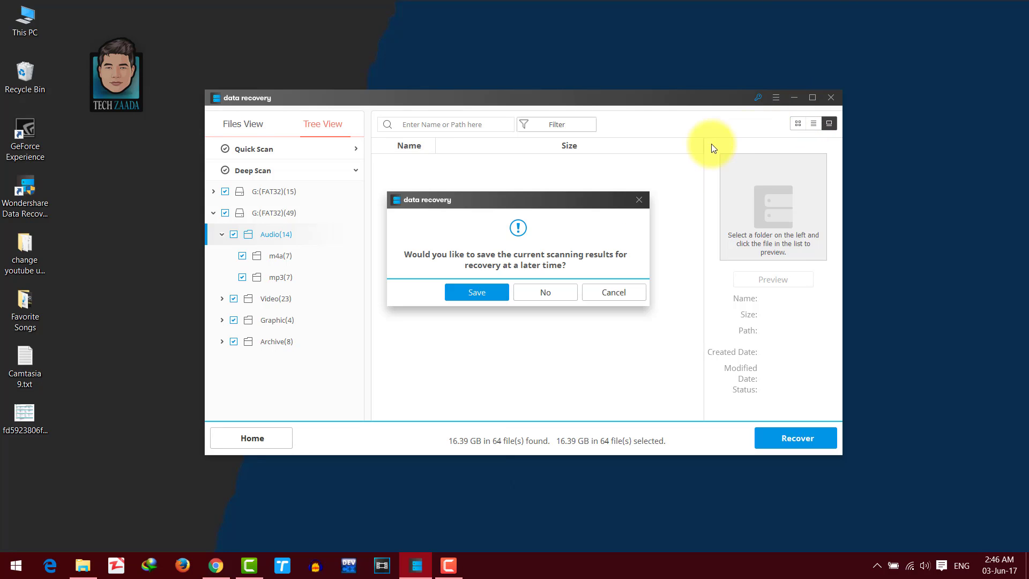
click(552, 292)
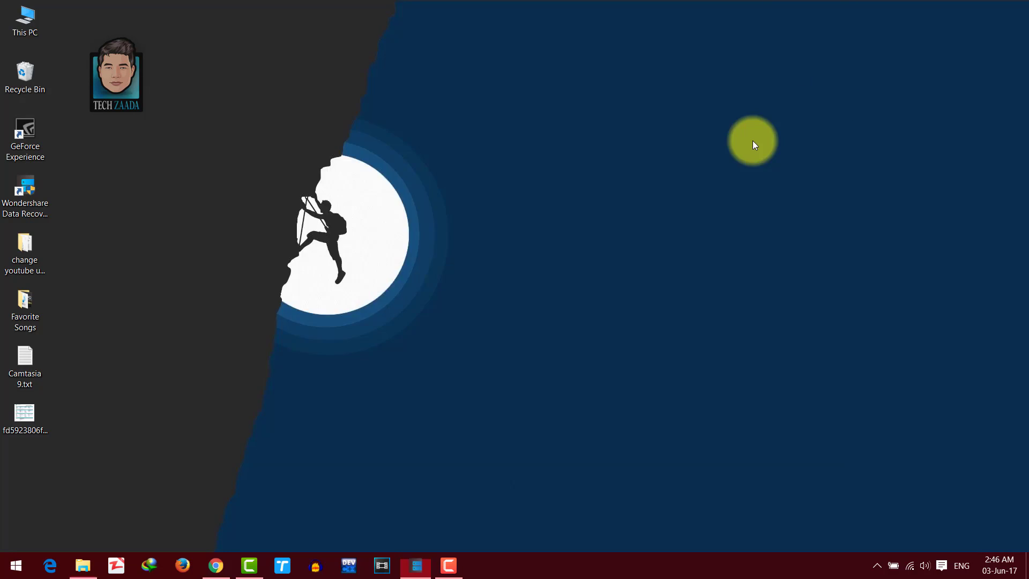
right_click(679, 132)
click(726, 175)
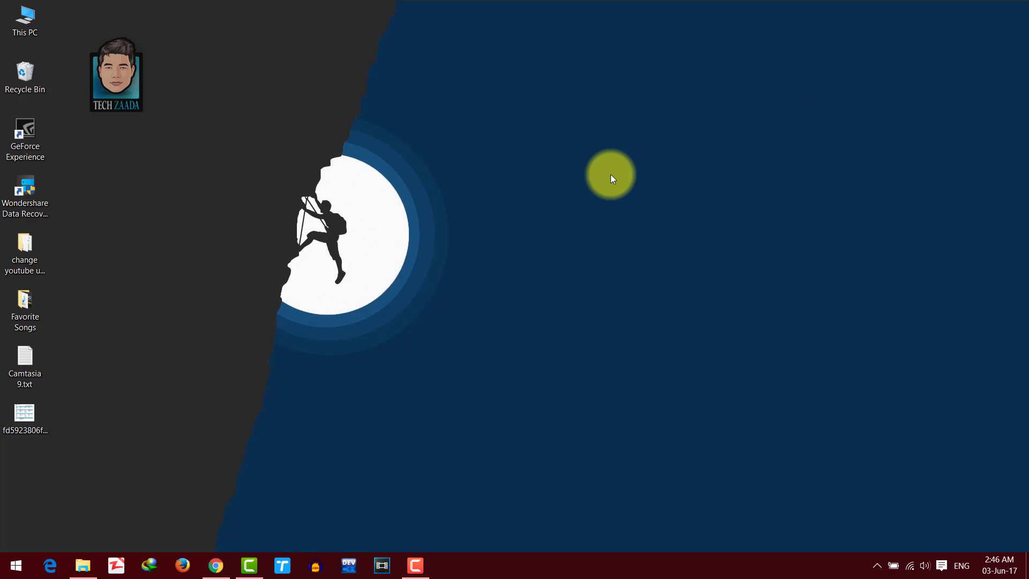